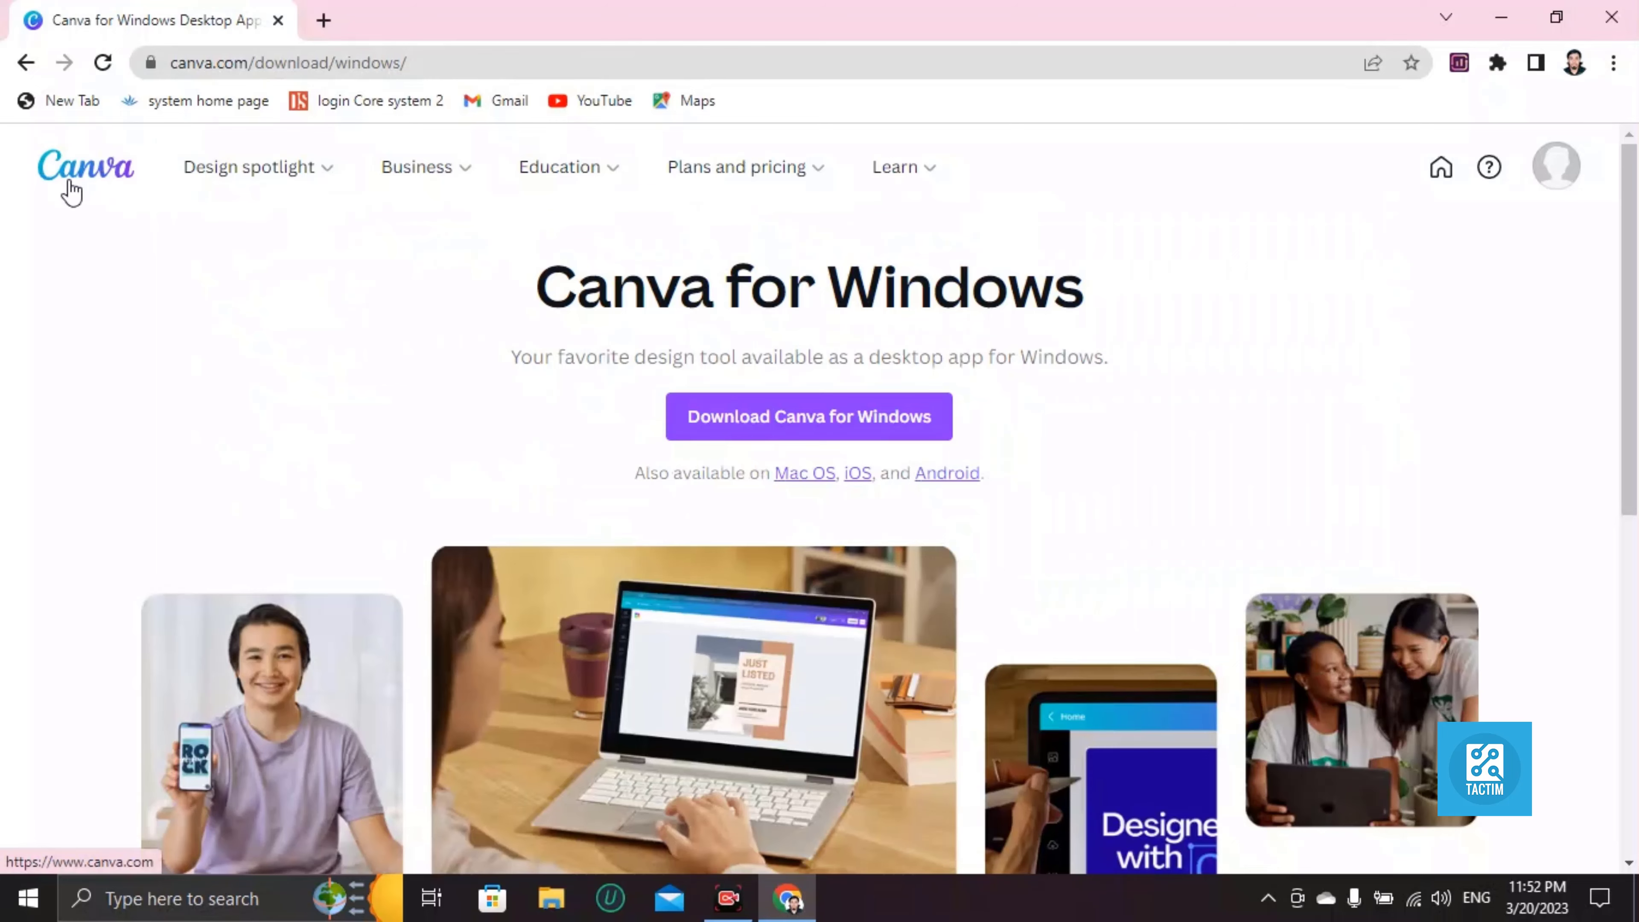
Go to the Canva home page and search the templates for "book cover".
click(71, 191)
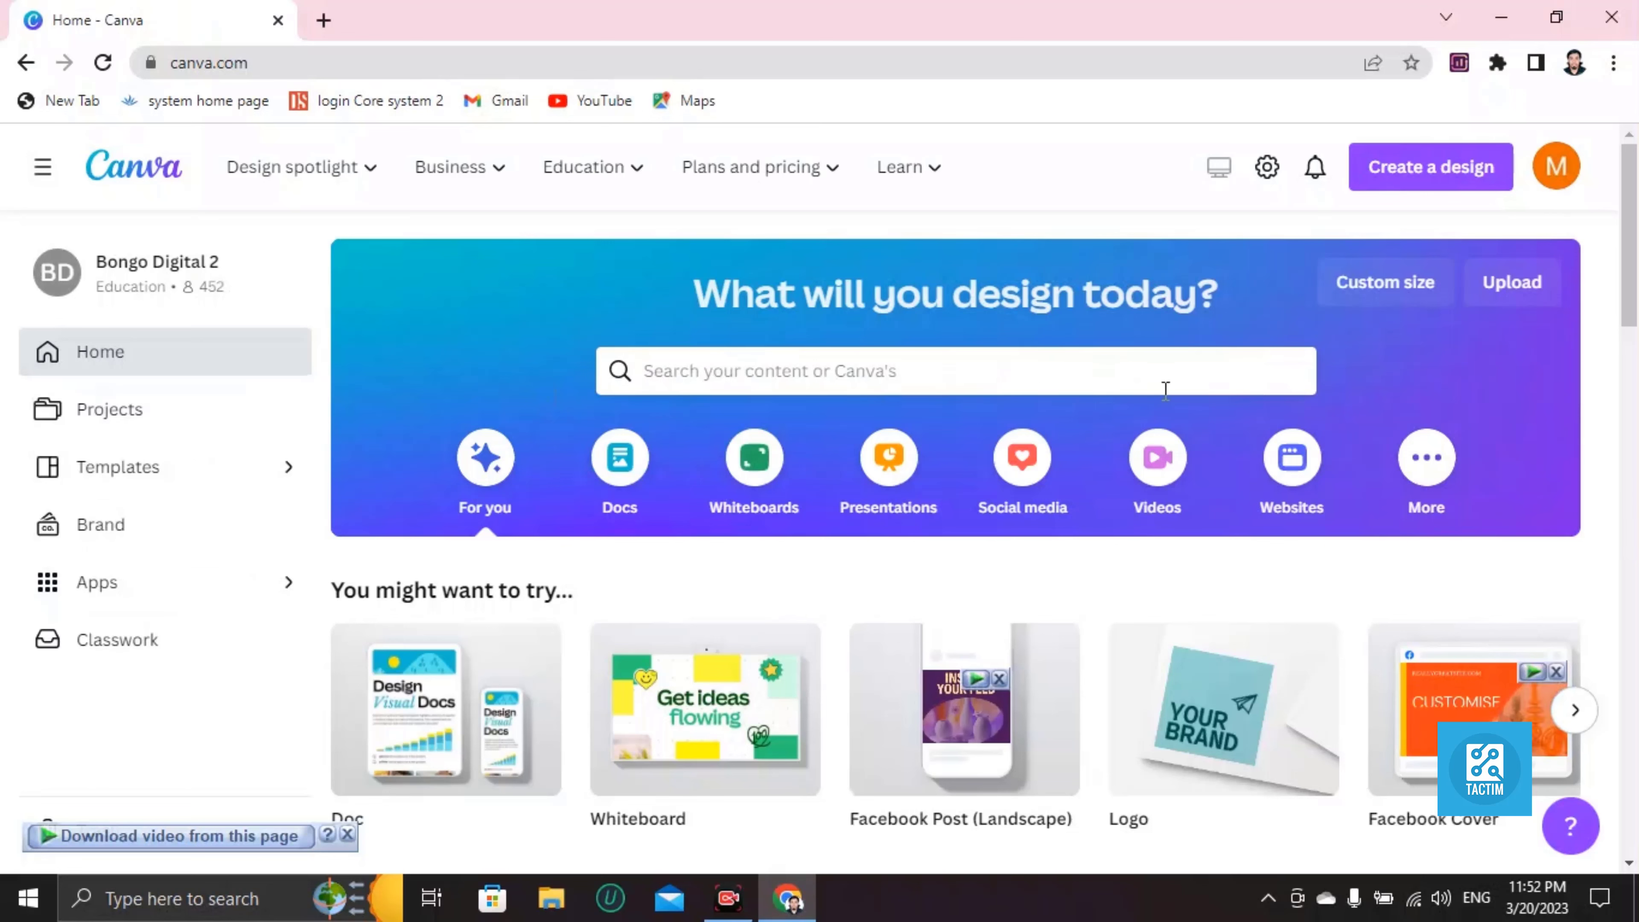
click(778, 357)
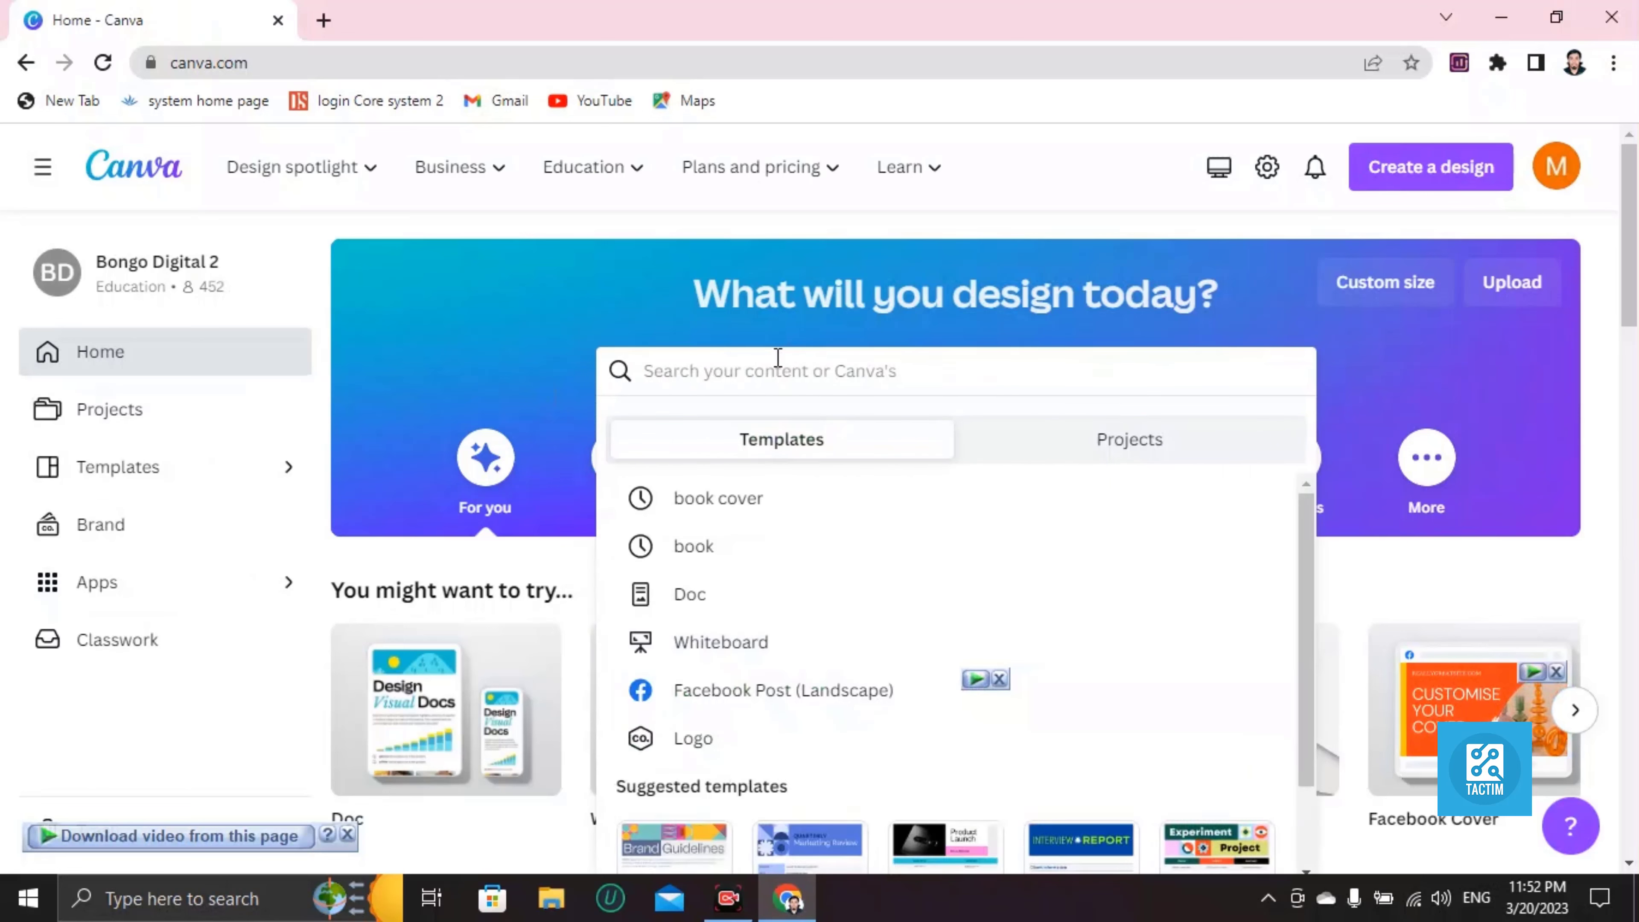
text(book cover)
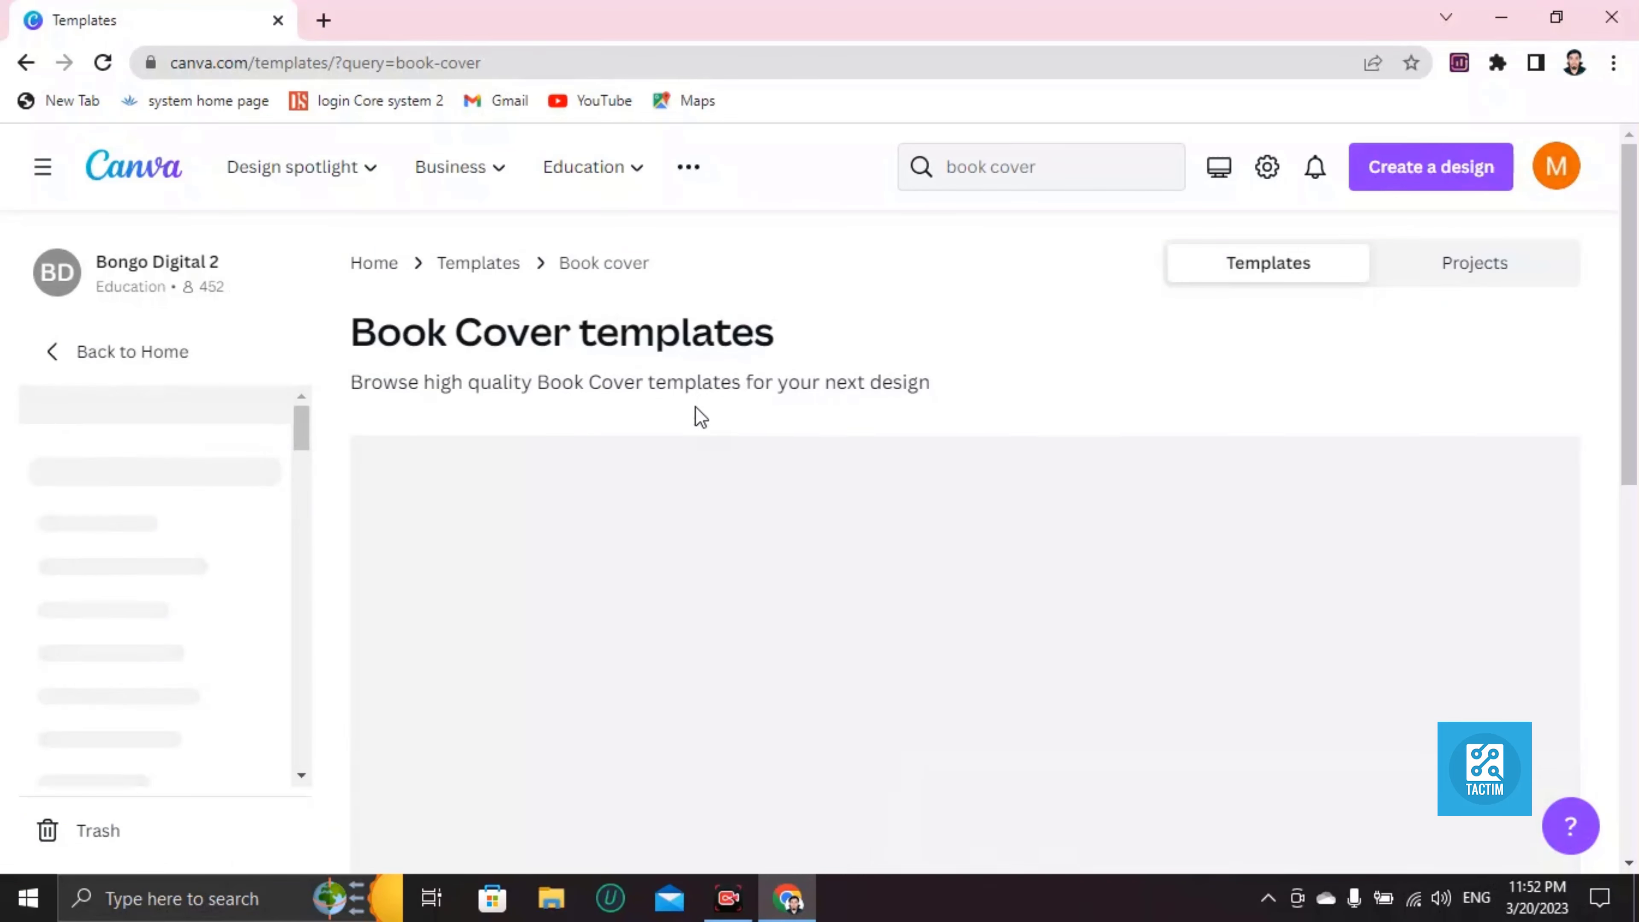
Choose the Beige Vintage Novel Book Cover template from the results and open it for customizing.
scroll(720, 397, down, 3)
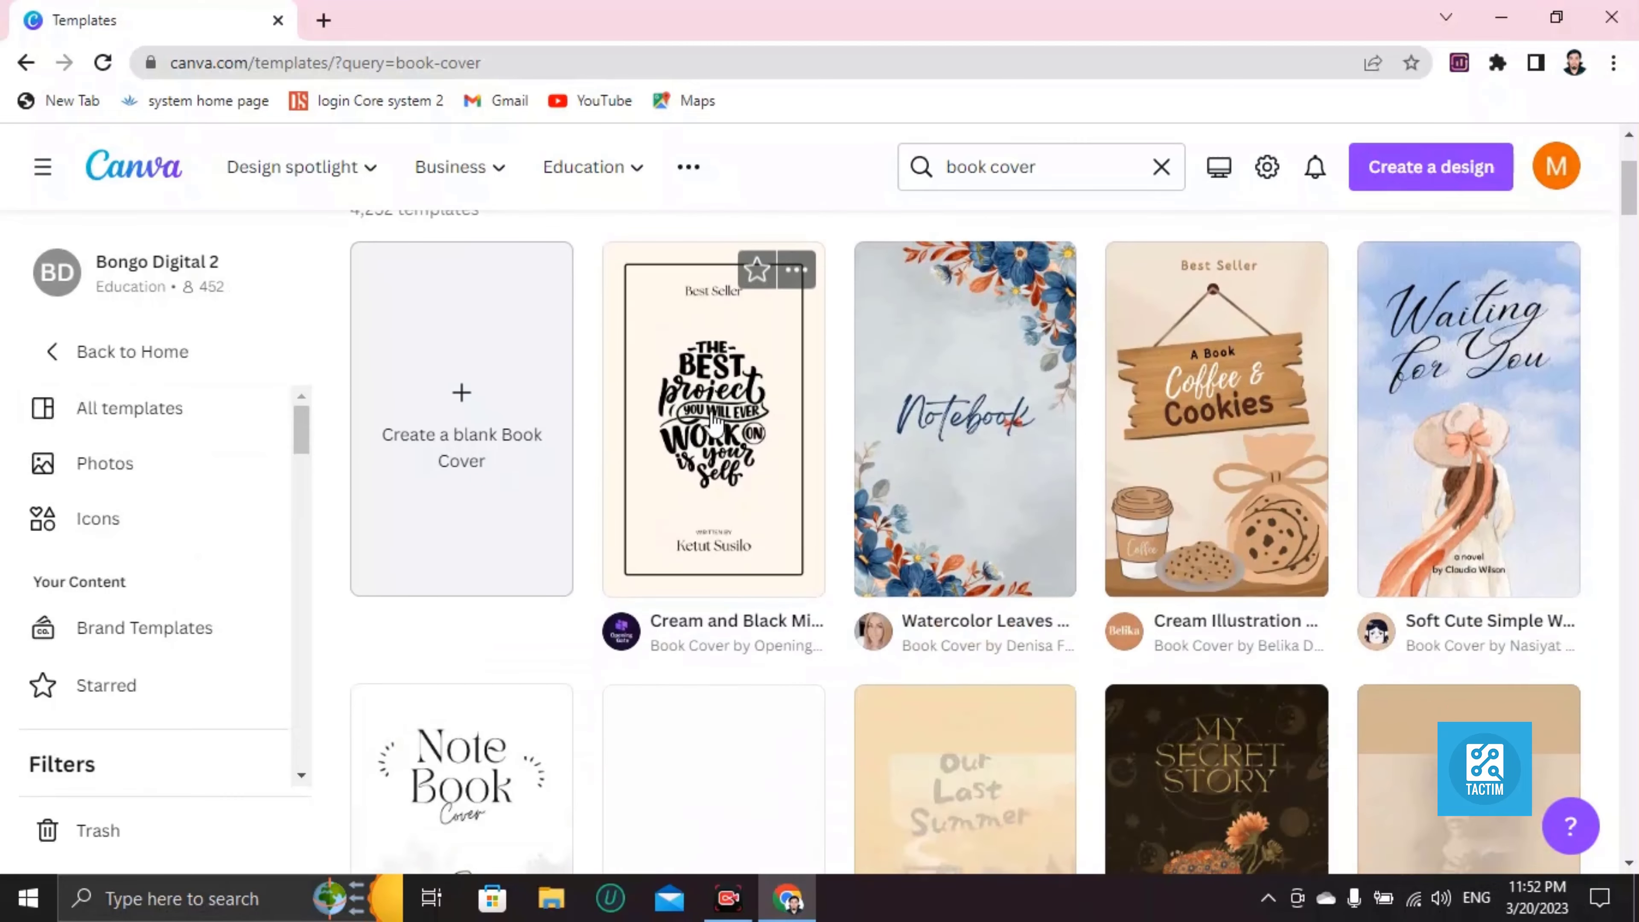
scroll(715, 420, down, 15)
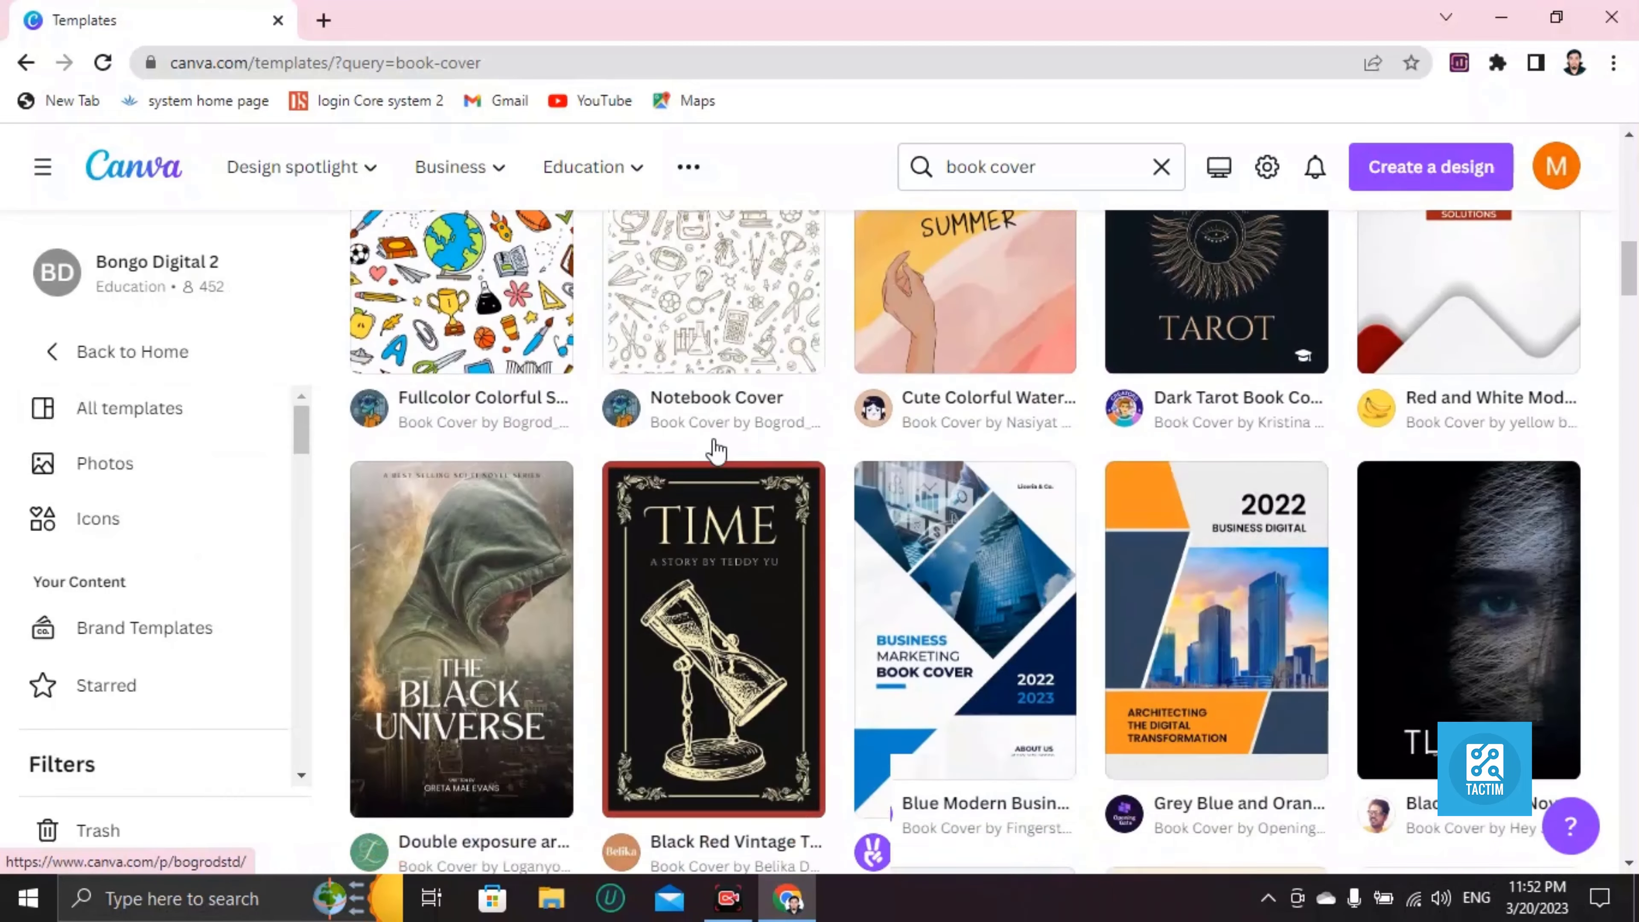
scroll(716, 451, down, 15)
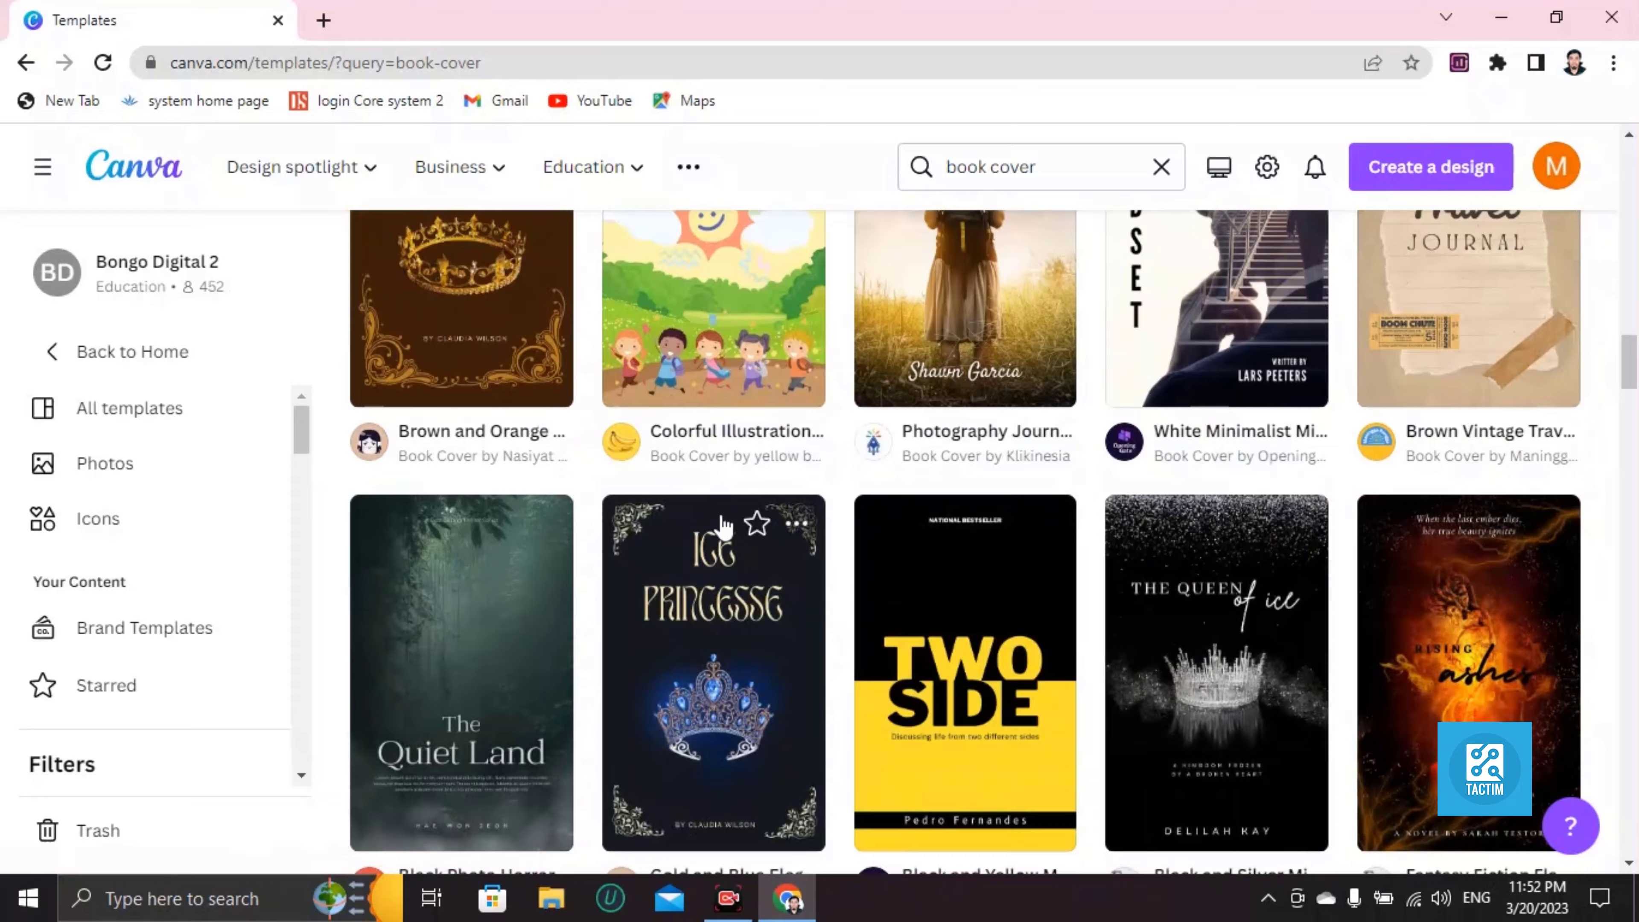
scroll(722, 526, up, 20)
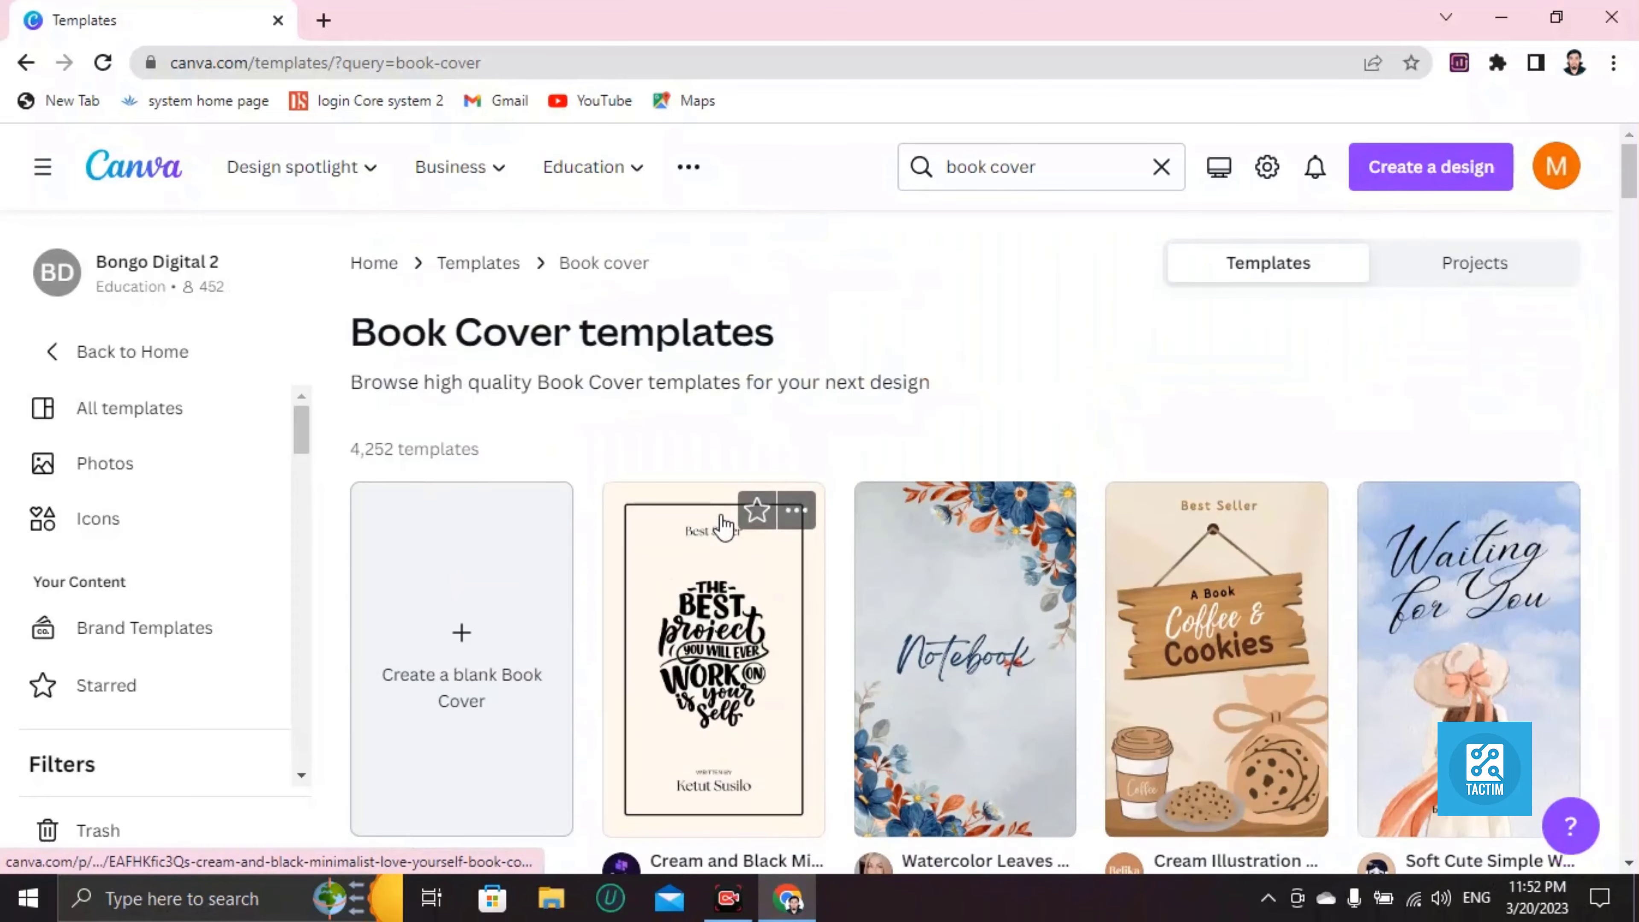
scroll(724, 527, down, 15)
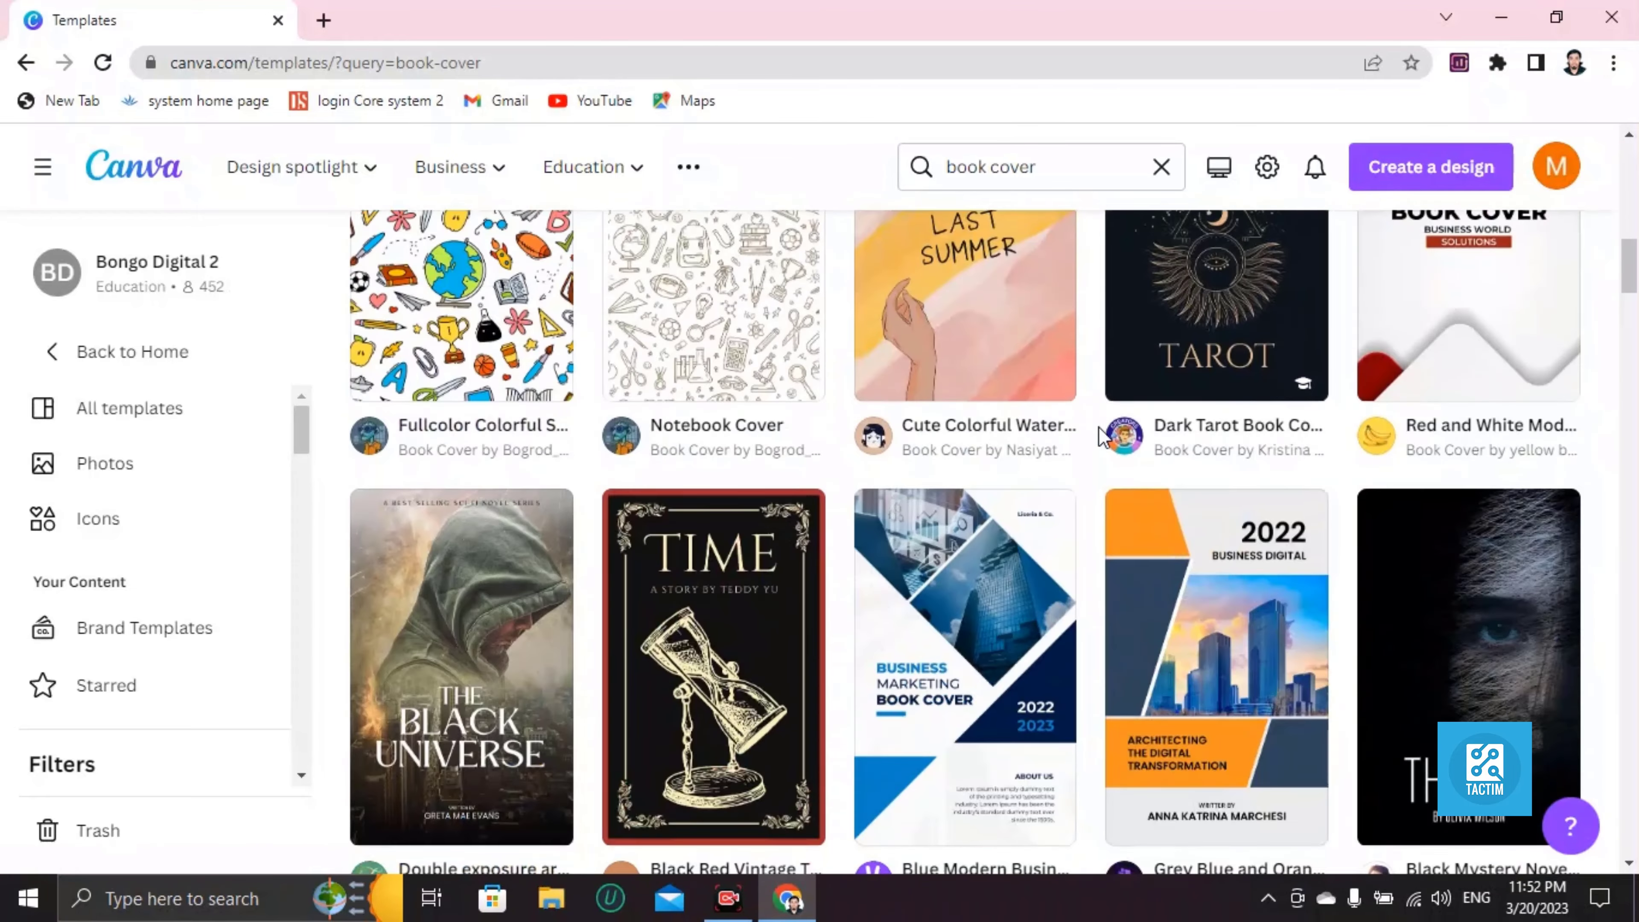
scroll(1100, 427, down, 20)
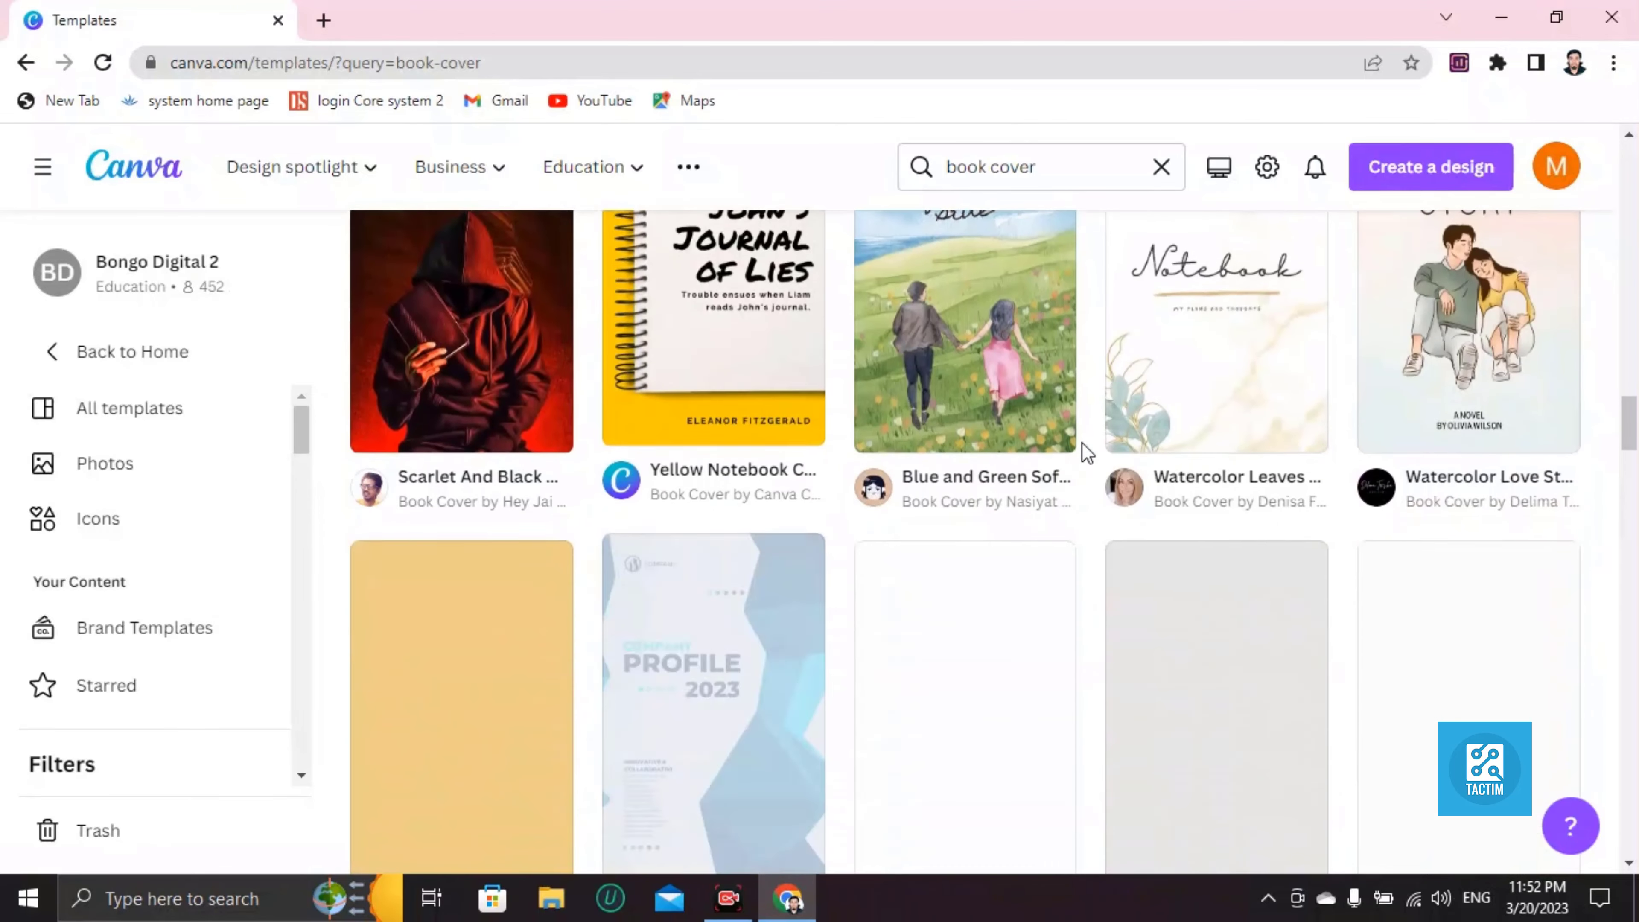
scroll(1025, 462, down, 12)
scroll(1007, 466, up, 5)
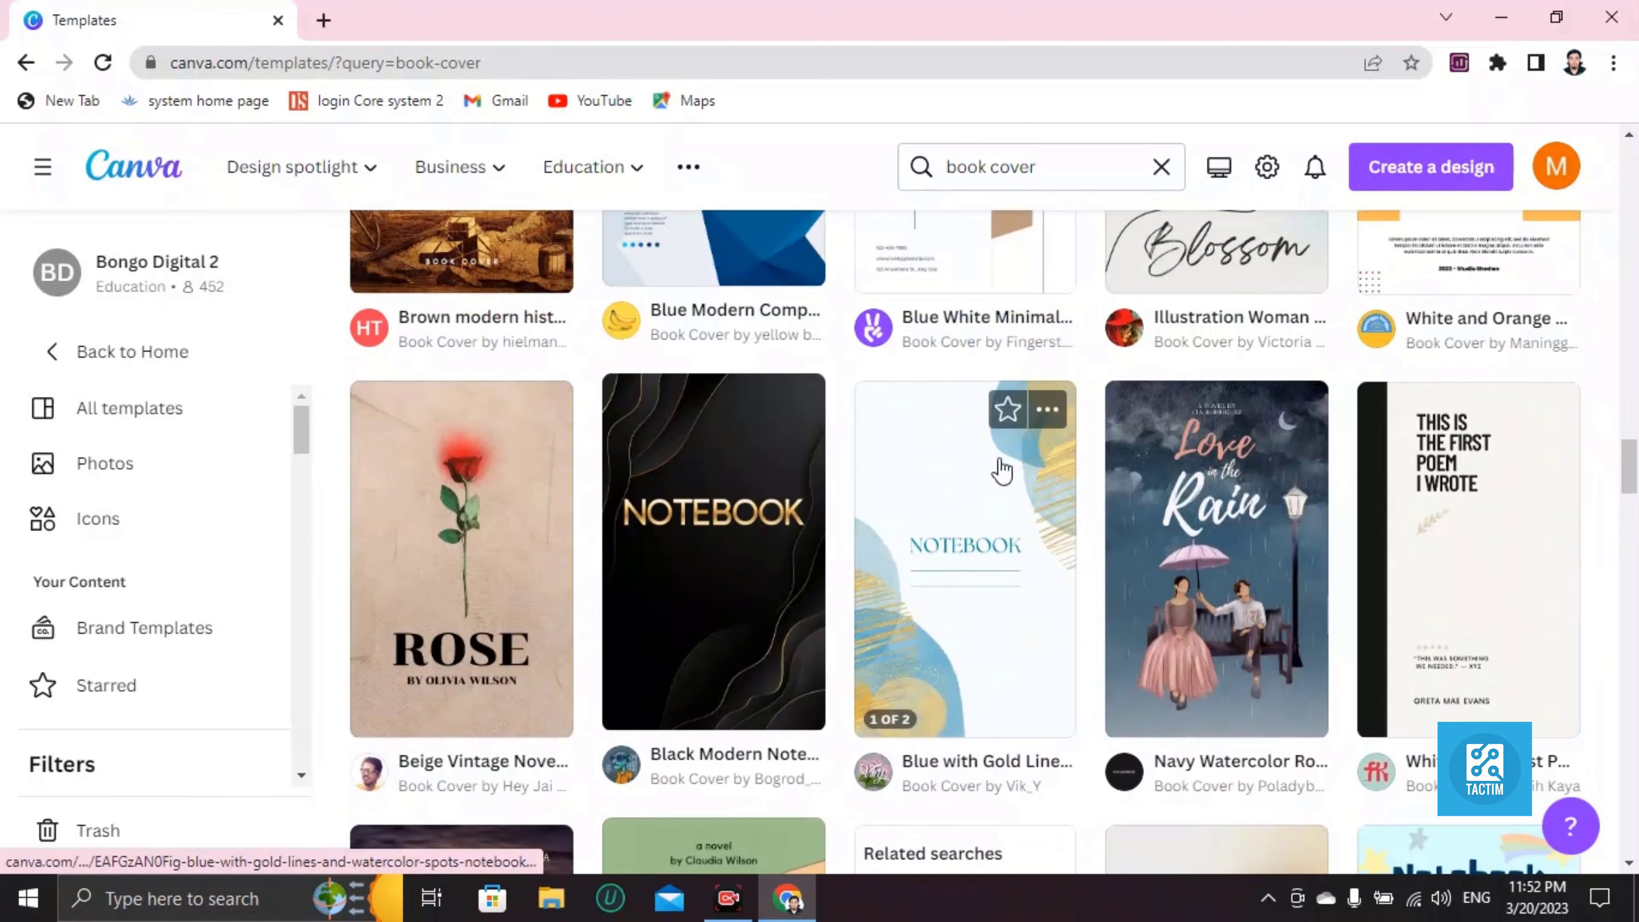
click(425, 527)
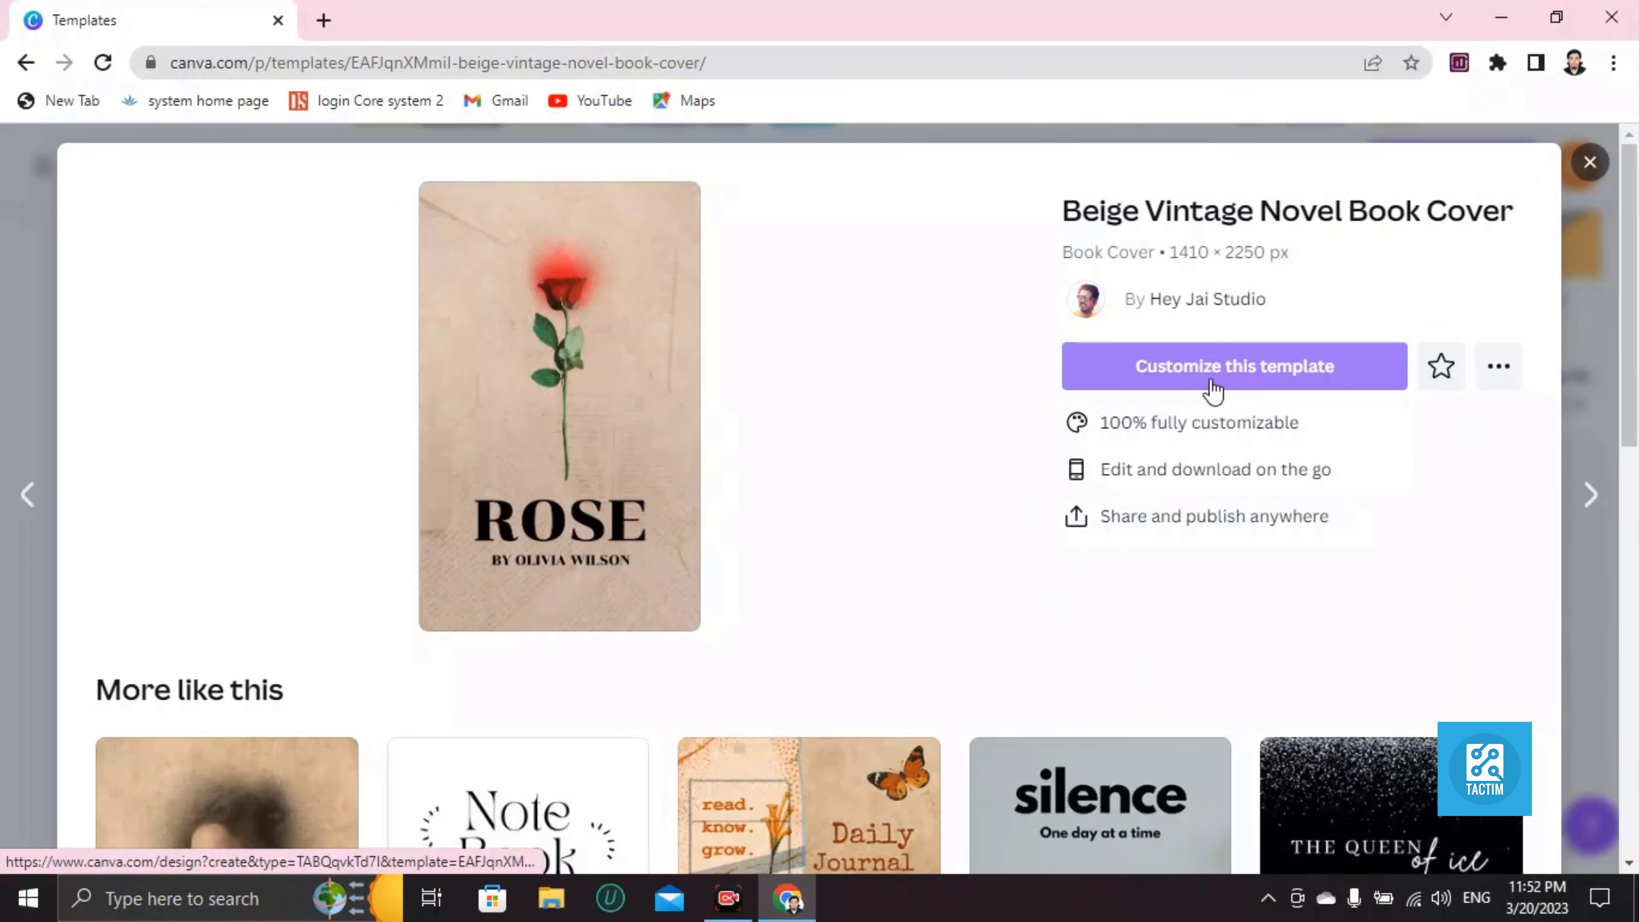
click(1265, 386)
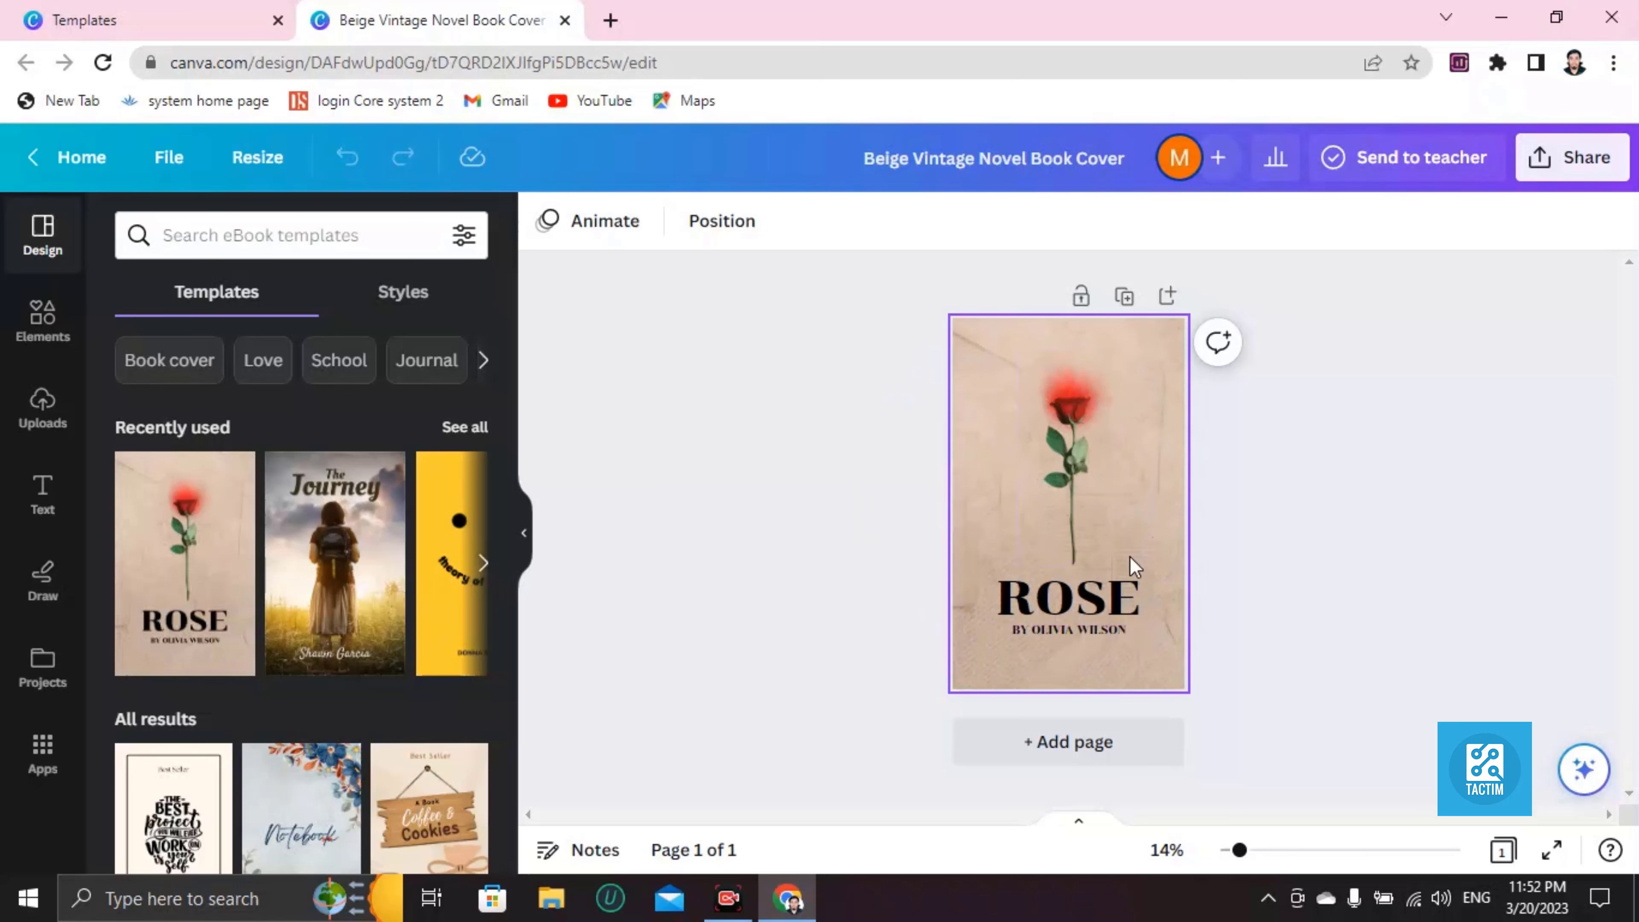
Replace the cover's beige paper background with the solid pink from the default colors.
click(965, 346)
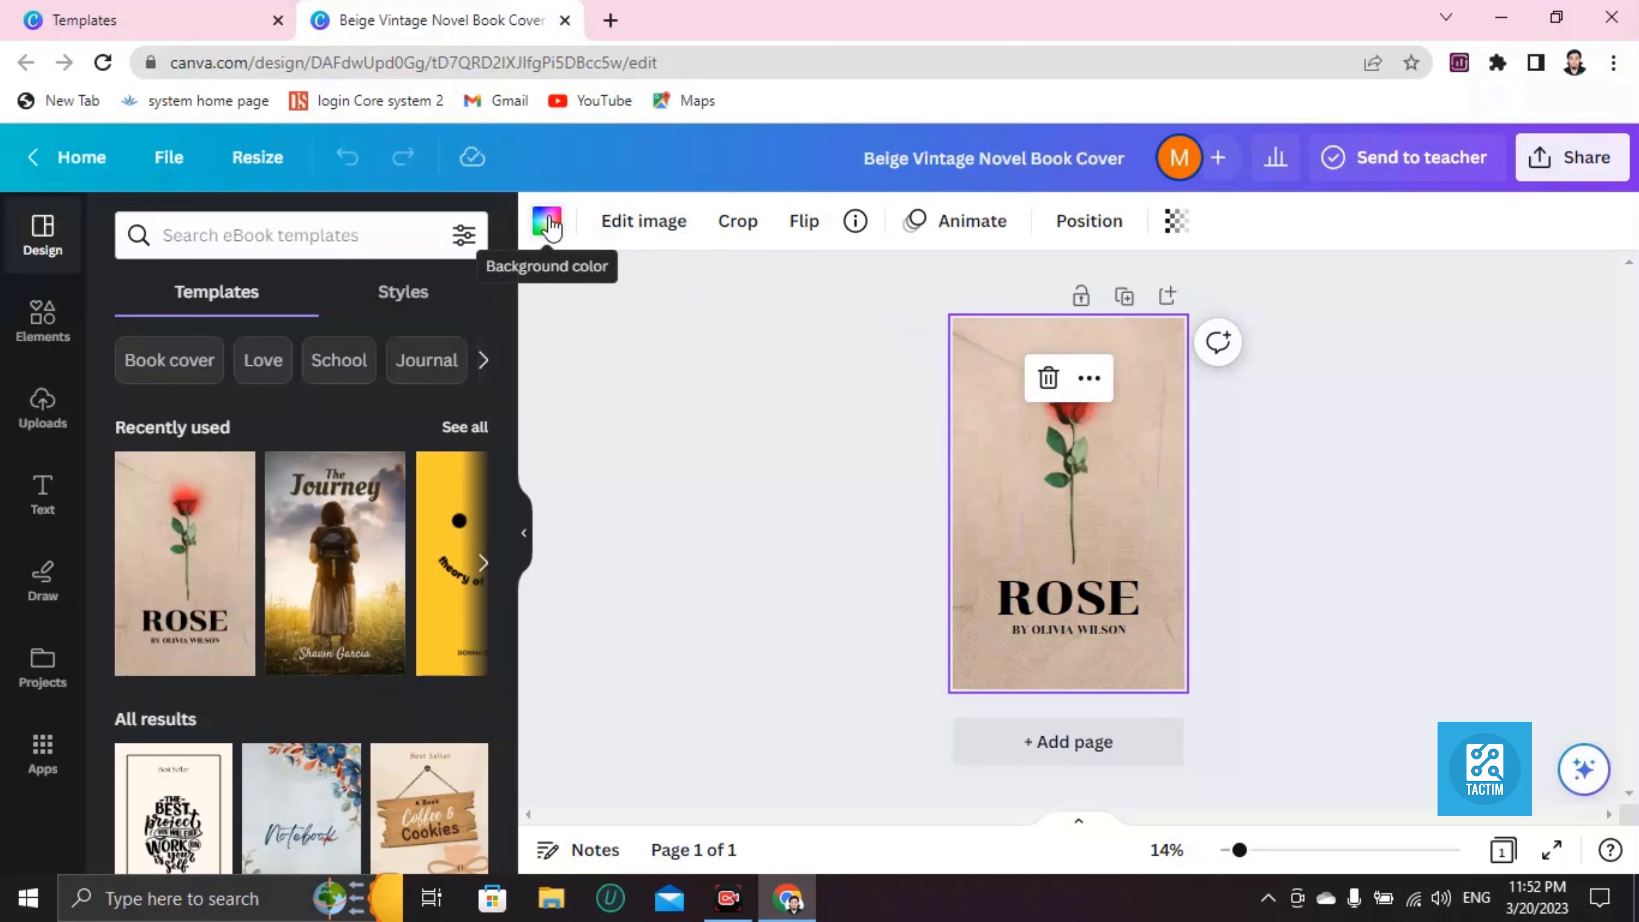
click(548, 226)
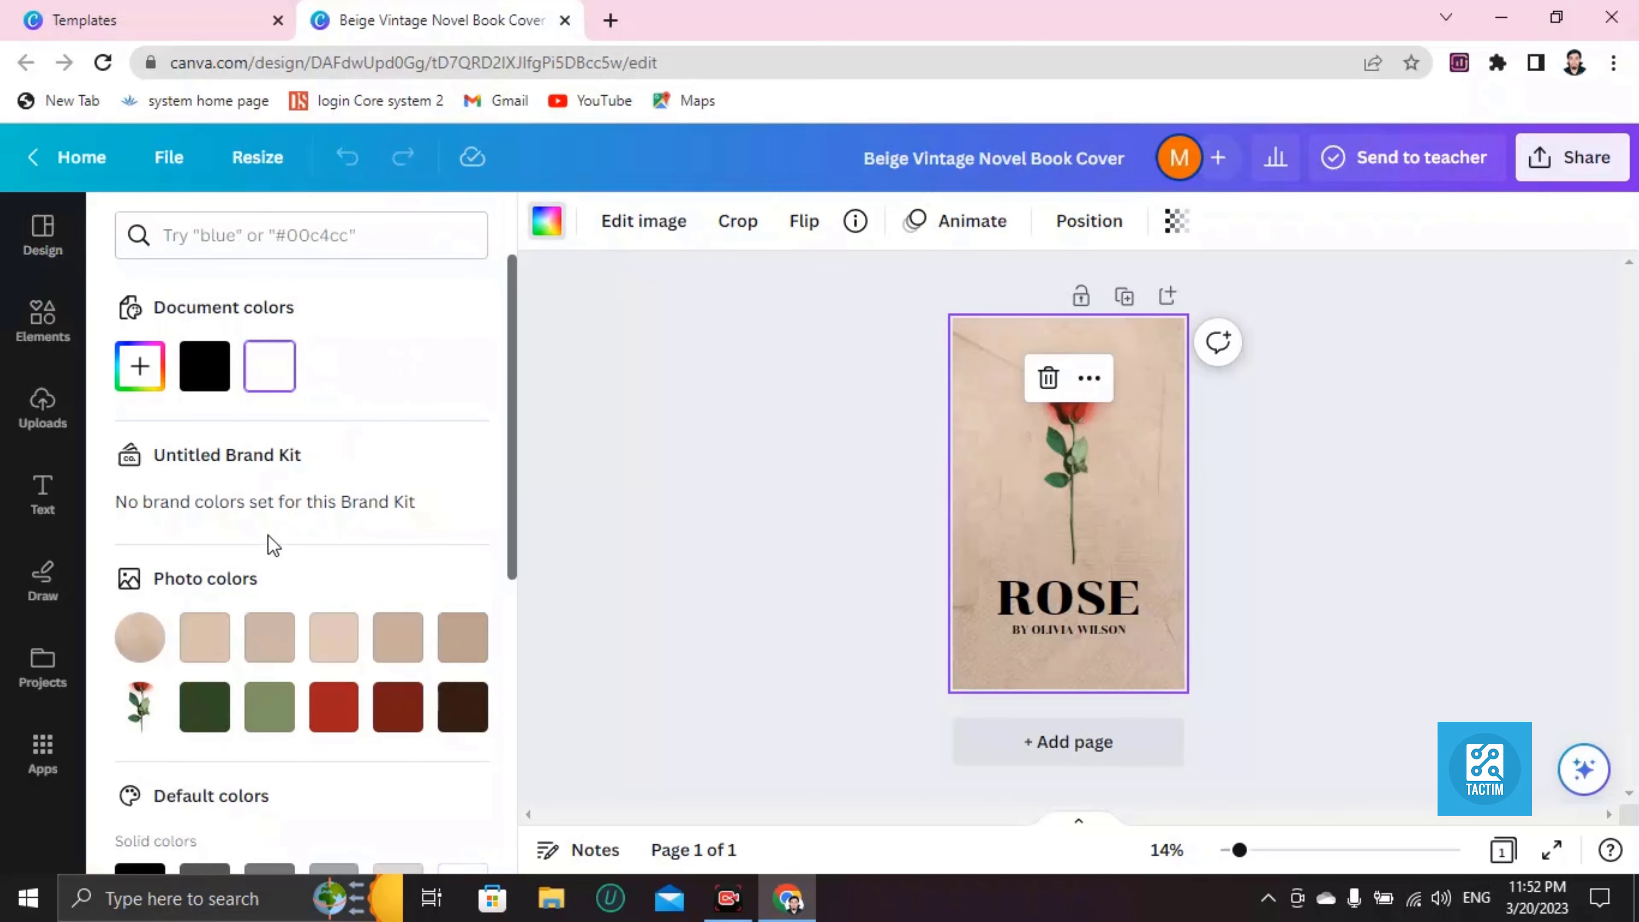
scroll(258, 575, down, 5)
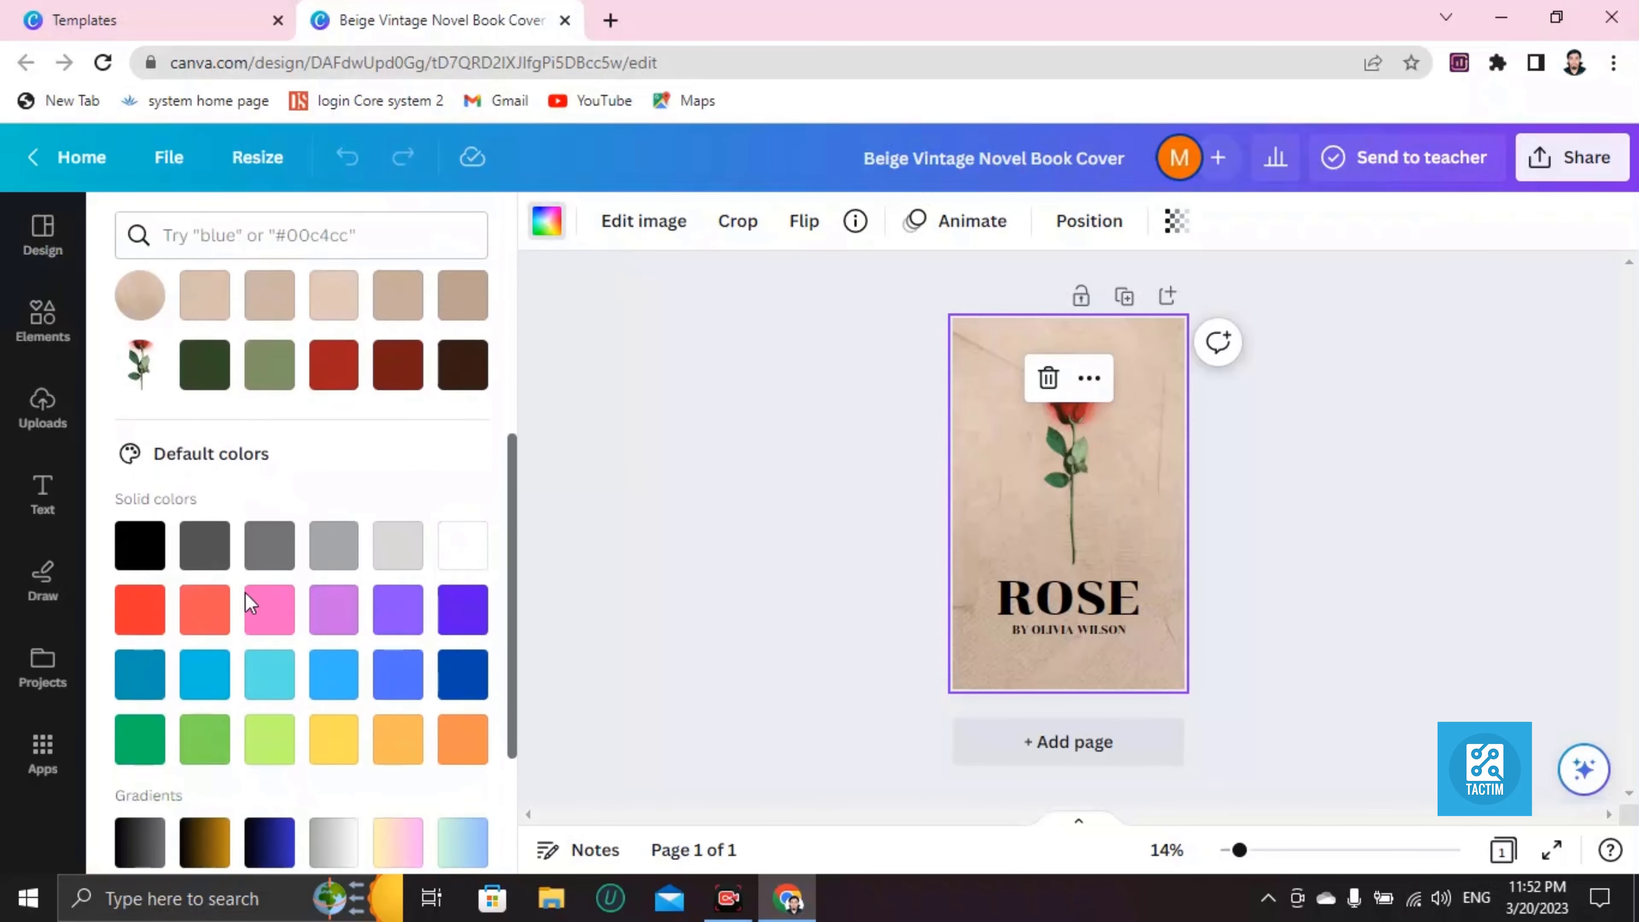
click(153, 534)
click(208, 470)
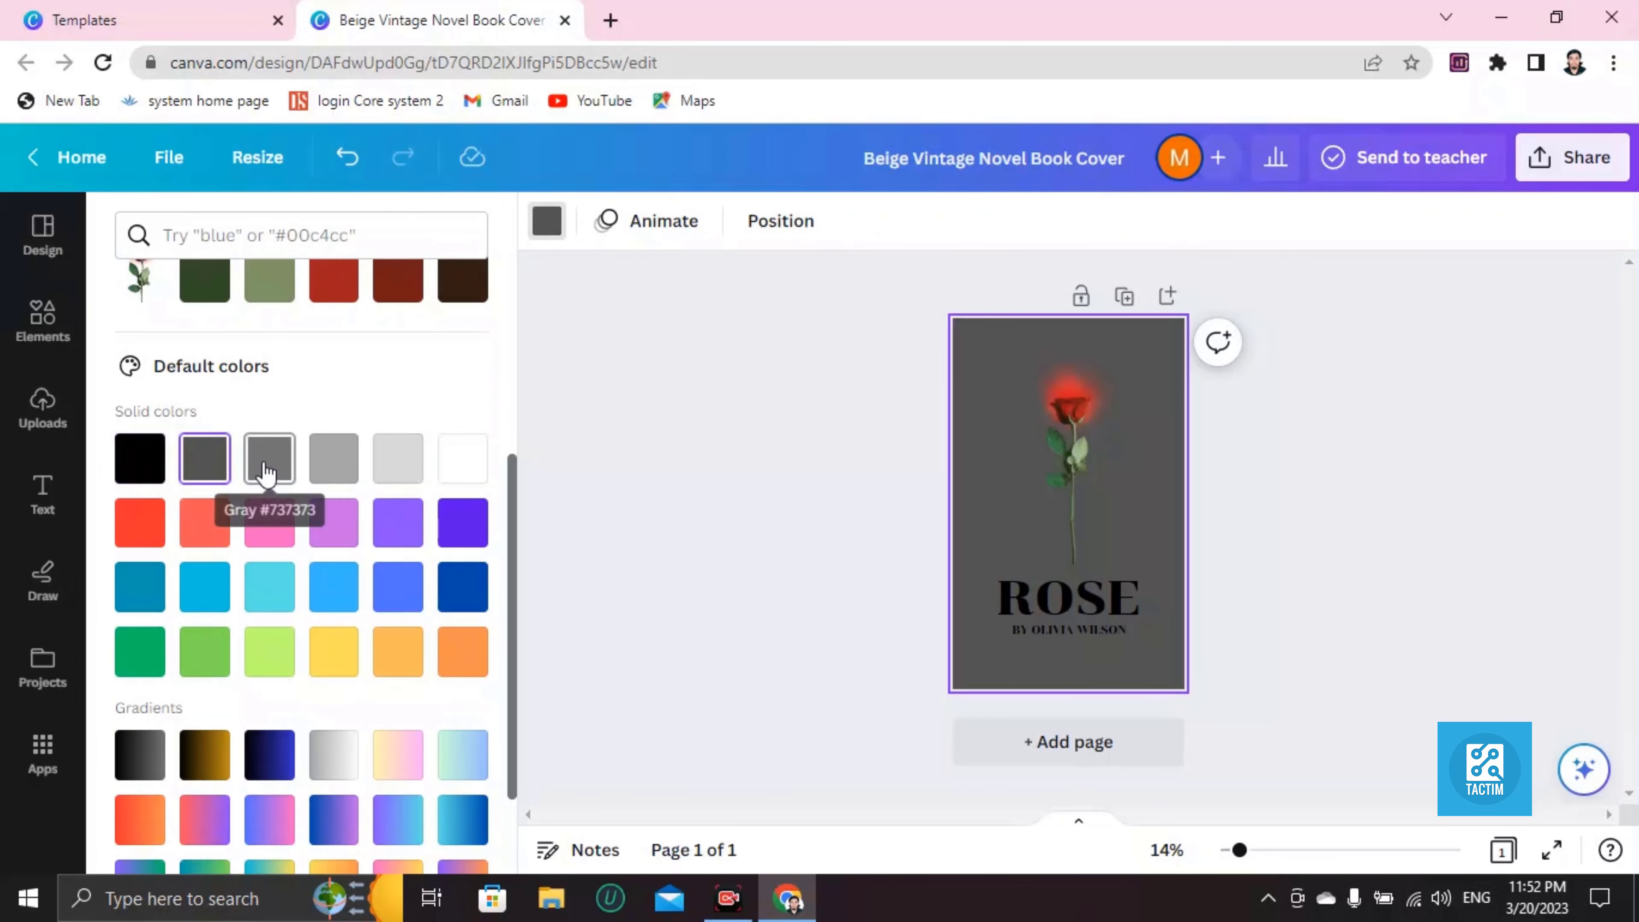
click(266, 474)
click(265, 531)
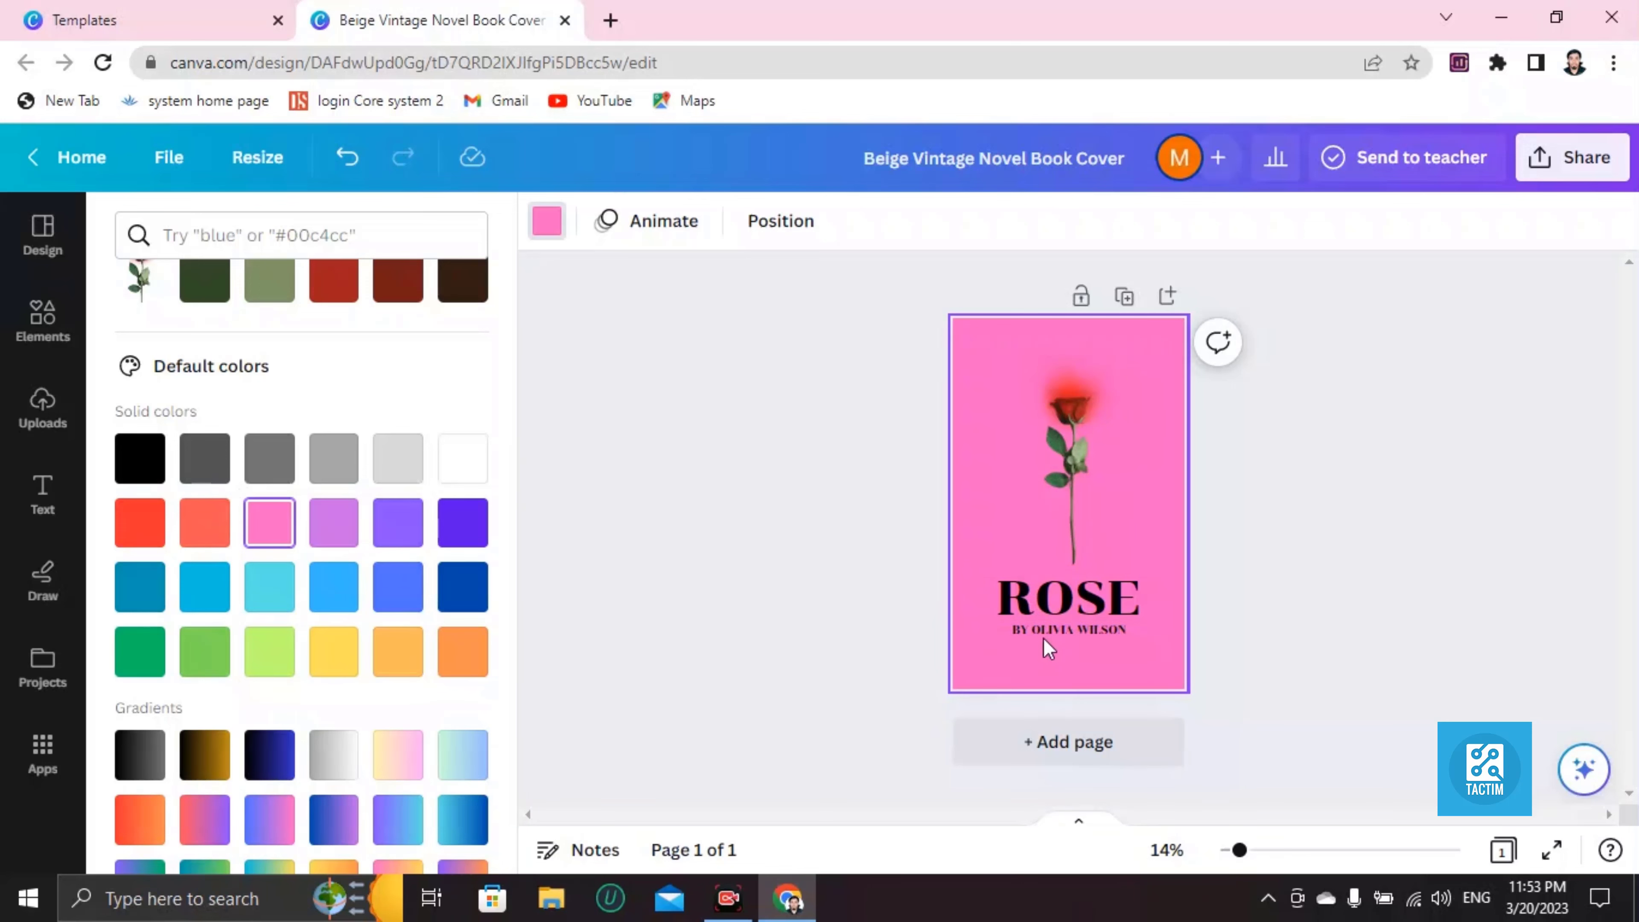
Replace the author line below the ROSE title with the author's full name.
click(1140, 630)
click(1141, 629)
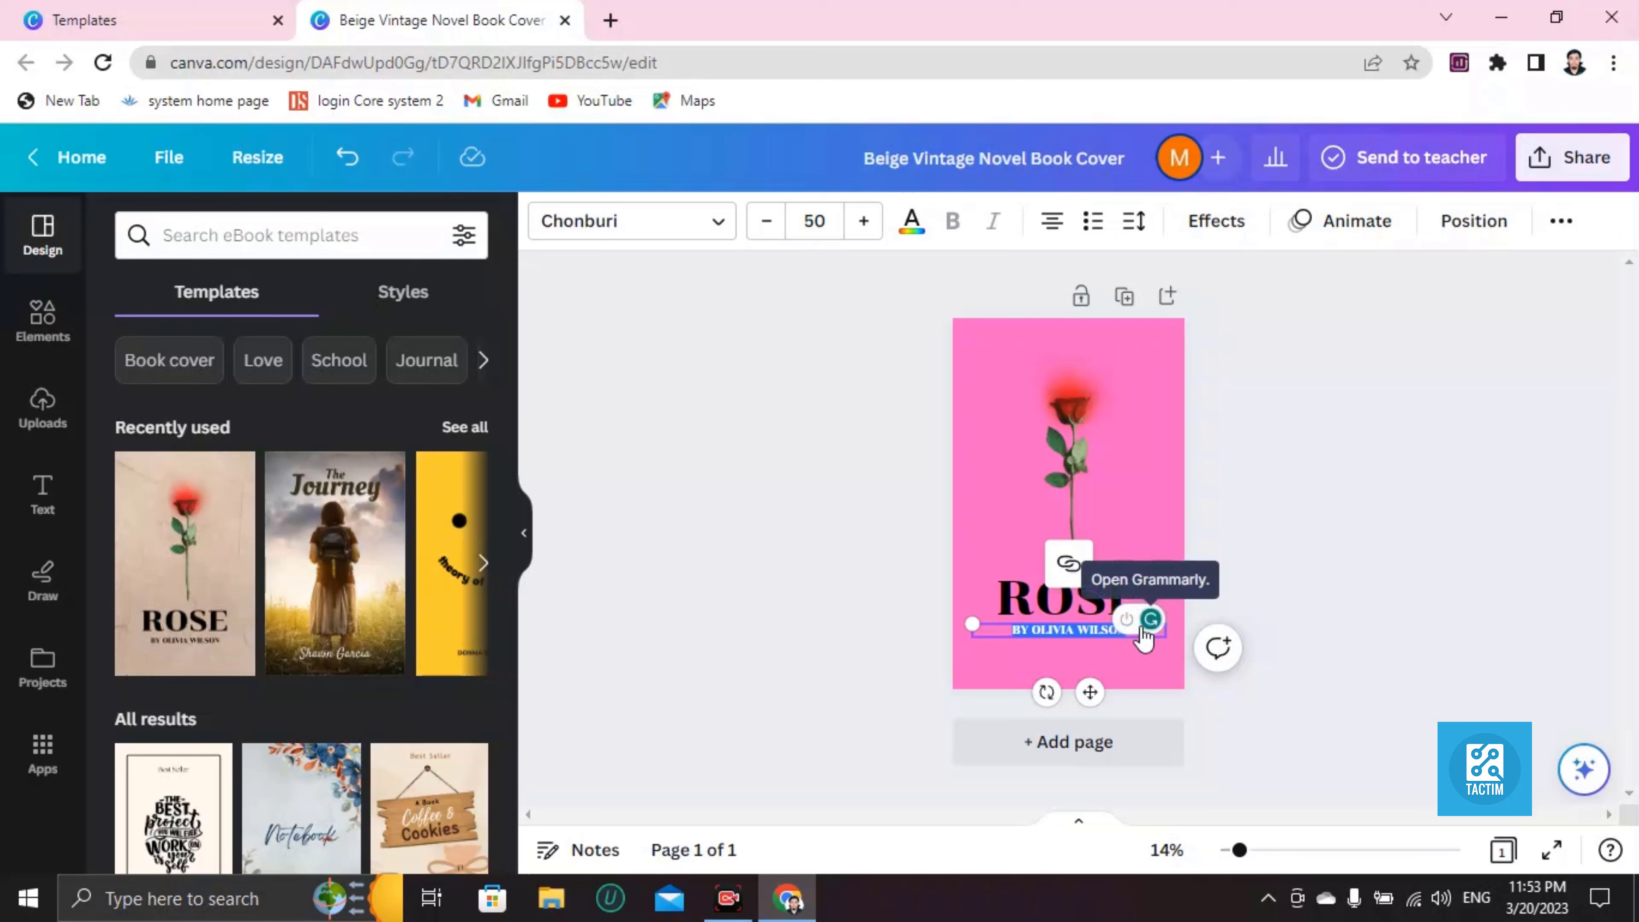
key(BackSpace)
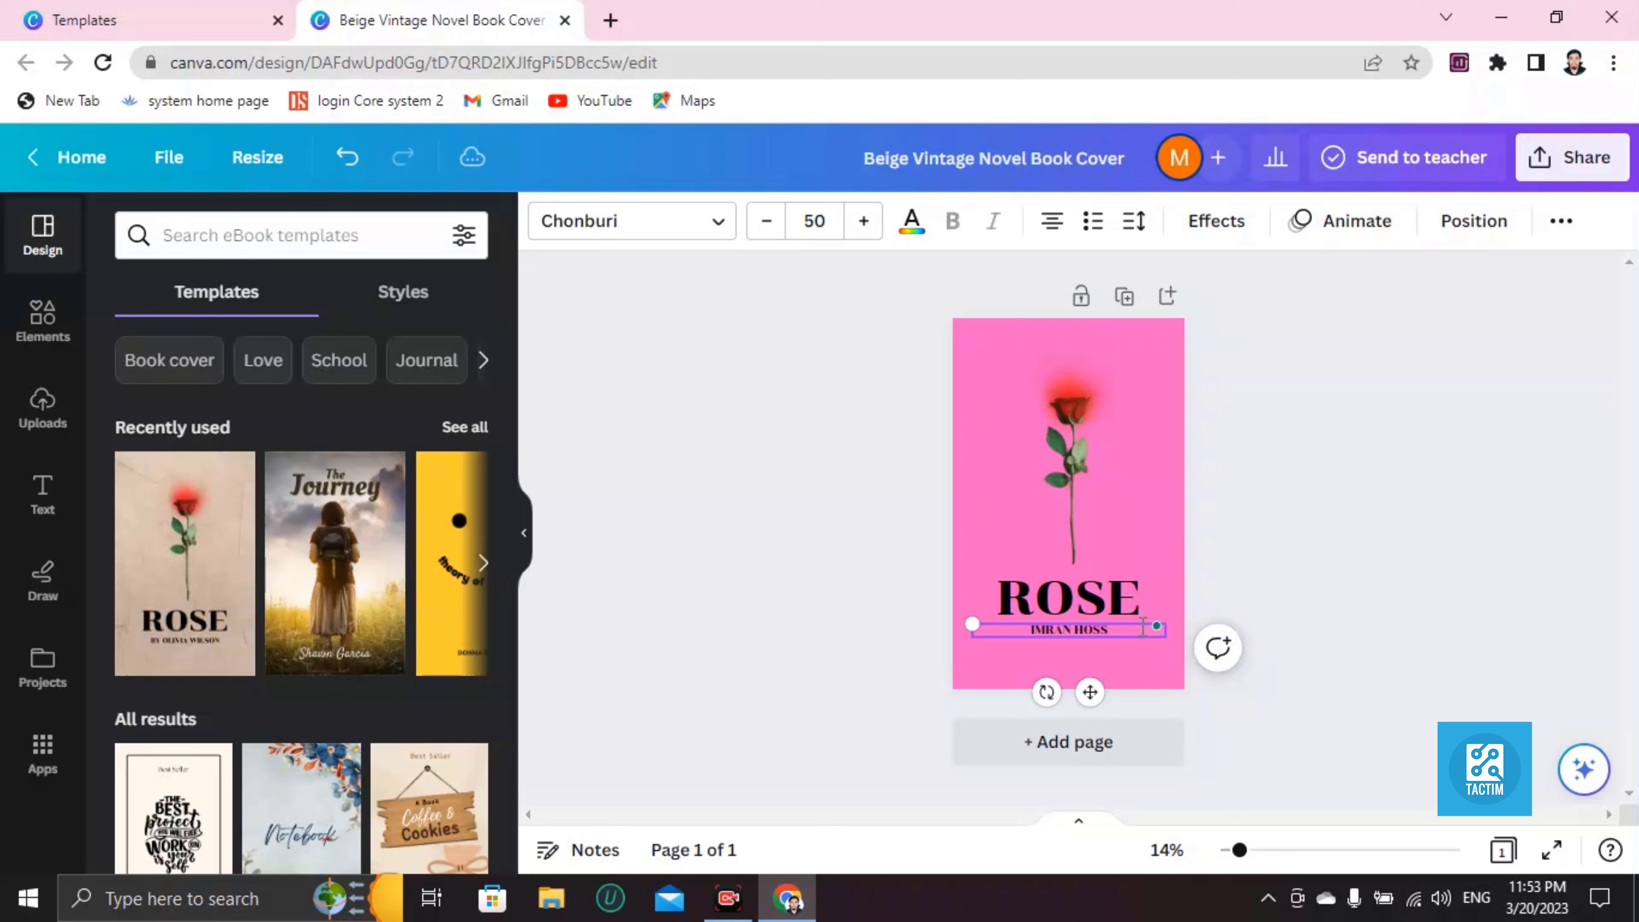
Reduce the font size of the ROSE title to 180.
click(1102, 607)
click(1088, 597)
click(1037, 604)
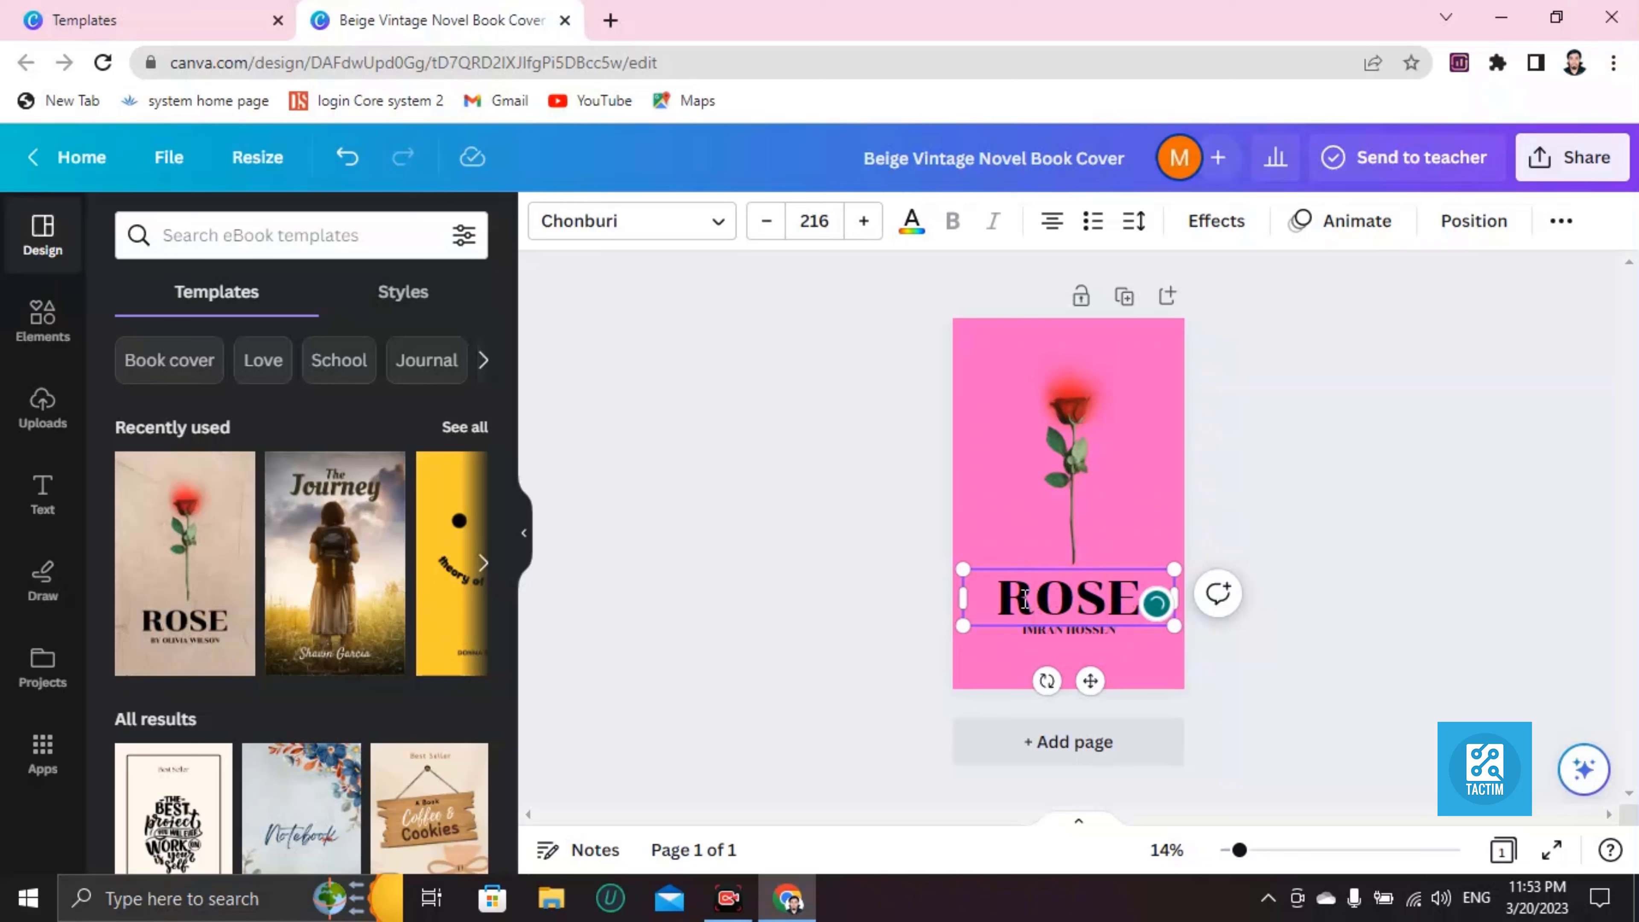
drag(1008, 599, 1143, 611)
double_click(1063, 596)
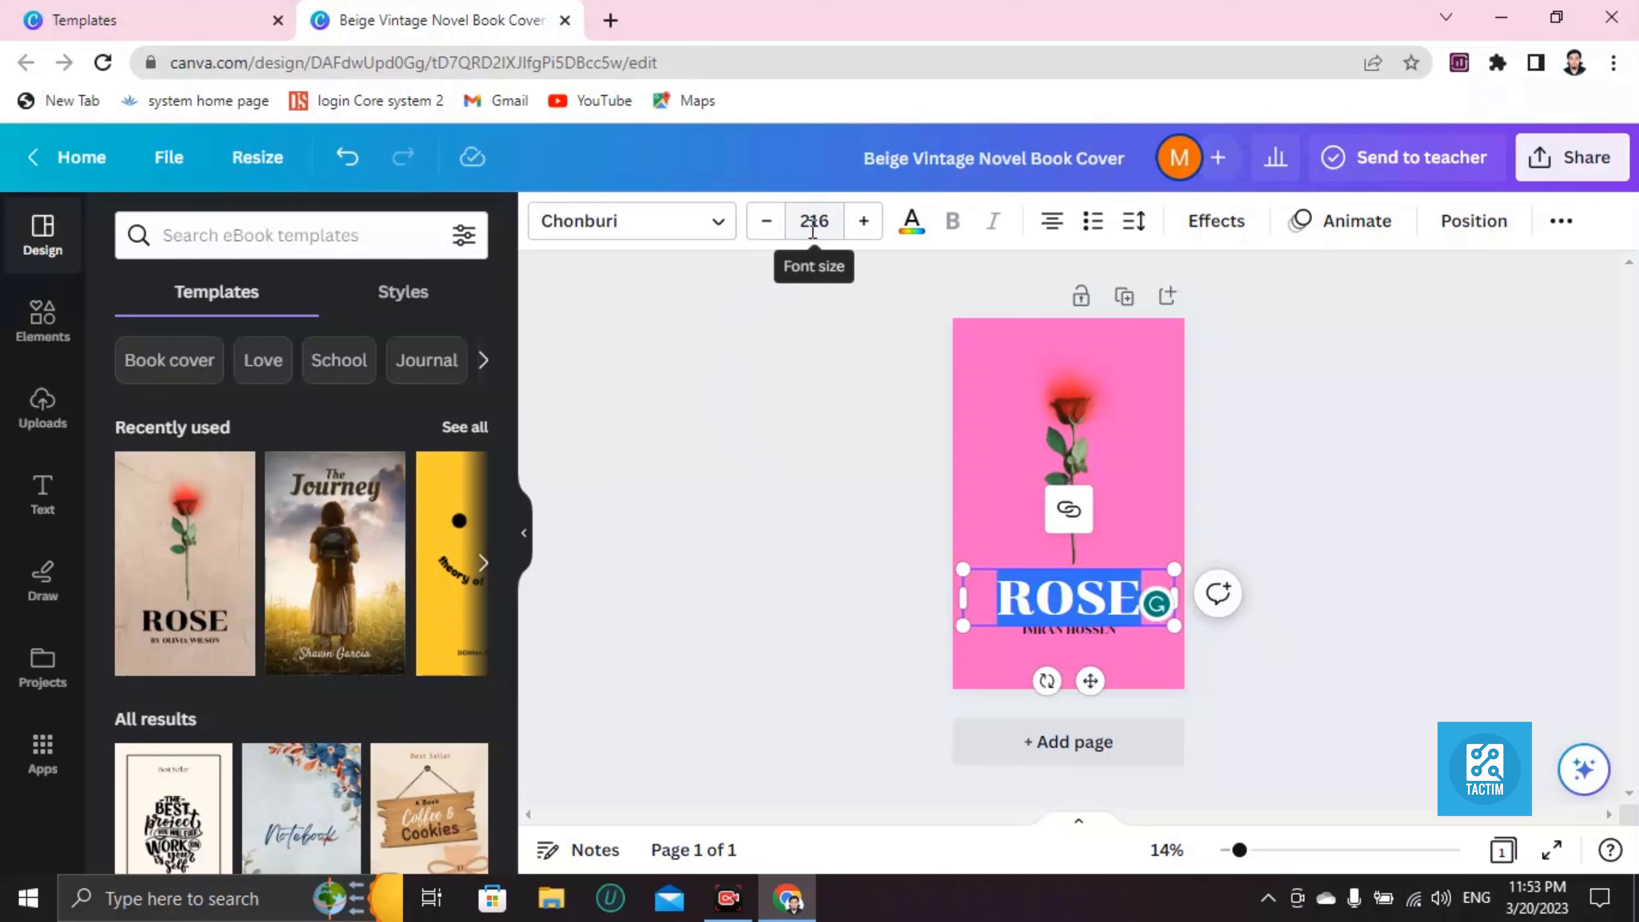
click(770, 232)
click(772, 232)
click(771, 233)
triple_click(769, 223)
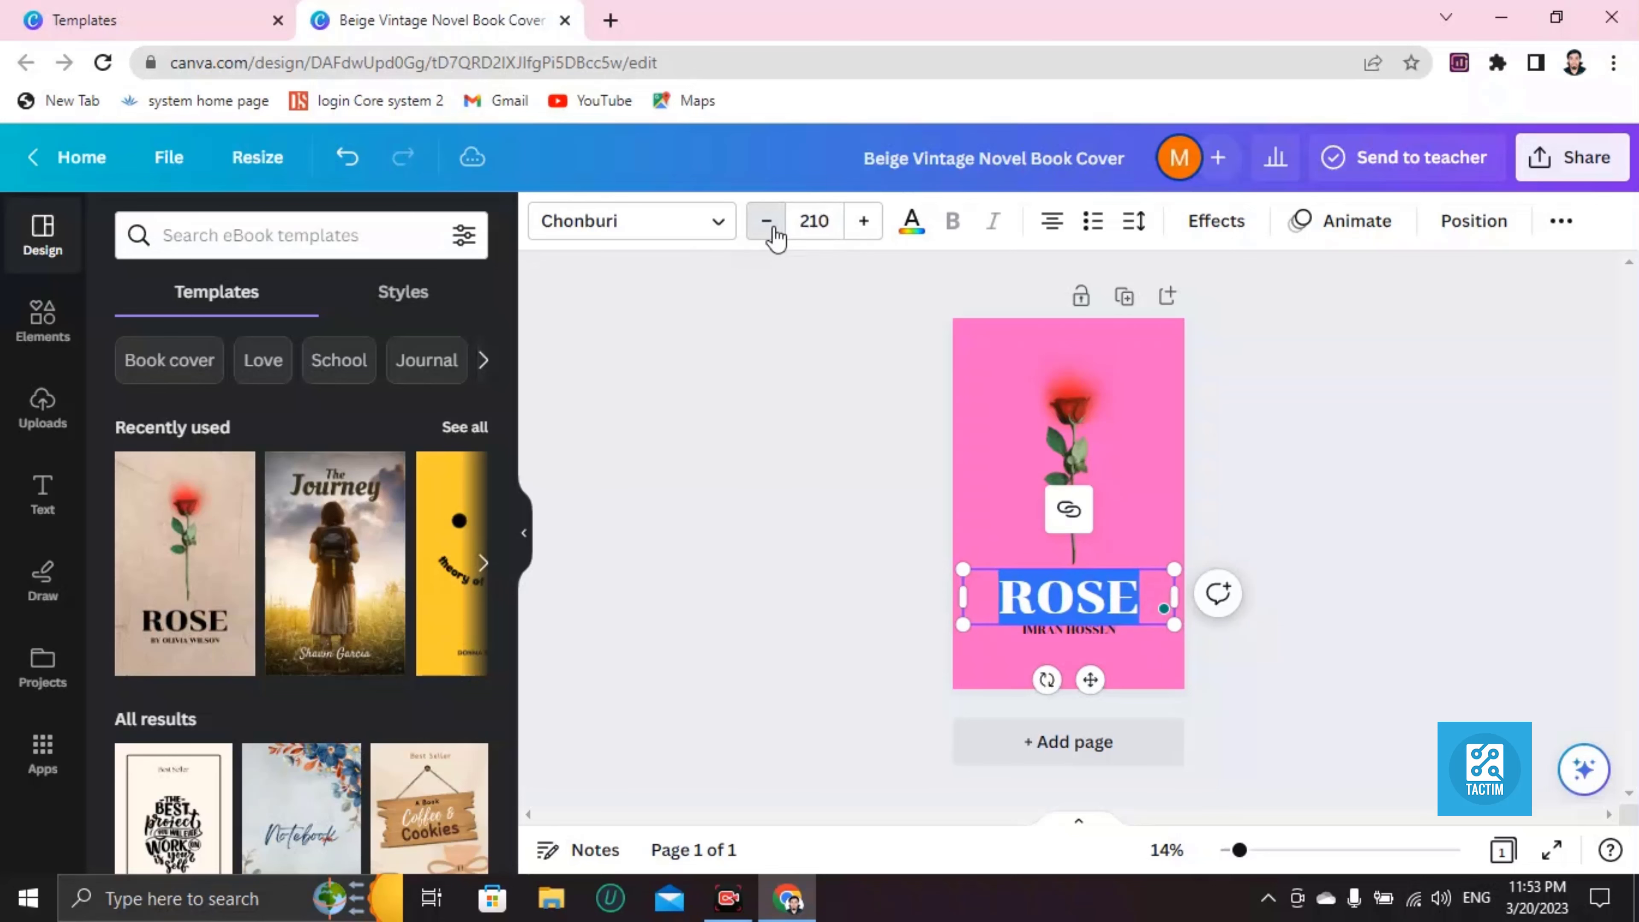
double_click(769, 223)
triple_click(769, 223)
double_click(768, 223)
triple_click(768, 223)
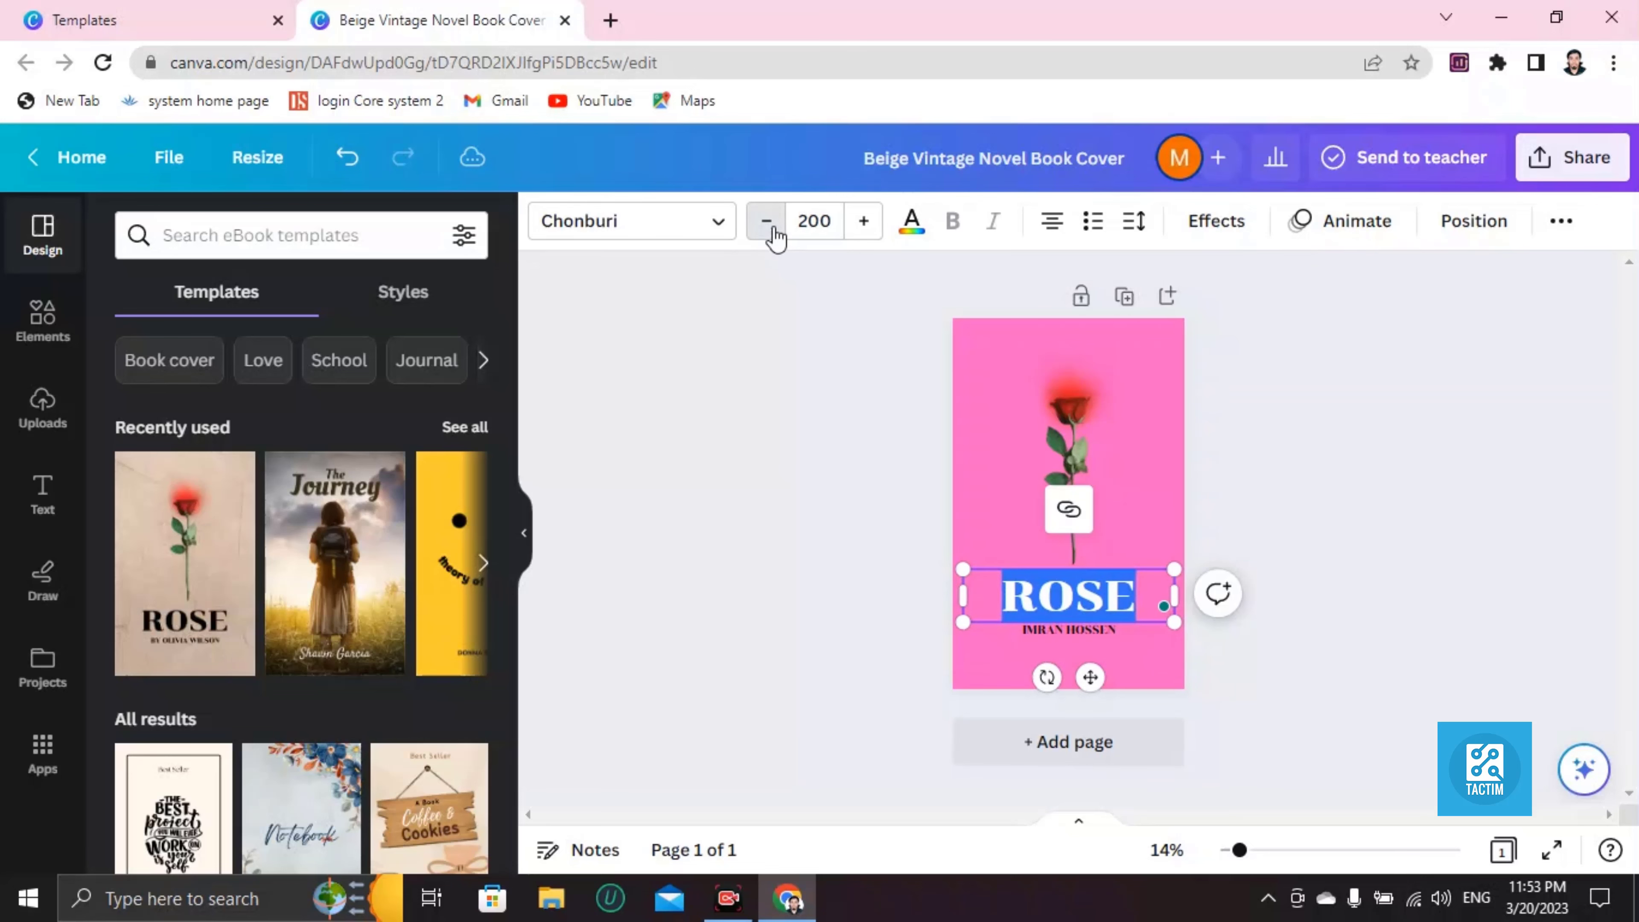
double_click(768, 223)
double_click(769, 223)
triple_click(768, 223)
triple_click(772, 230)
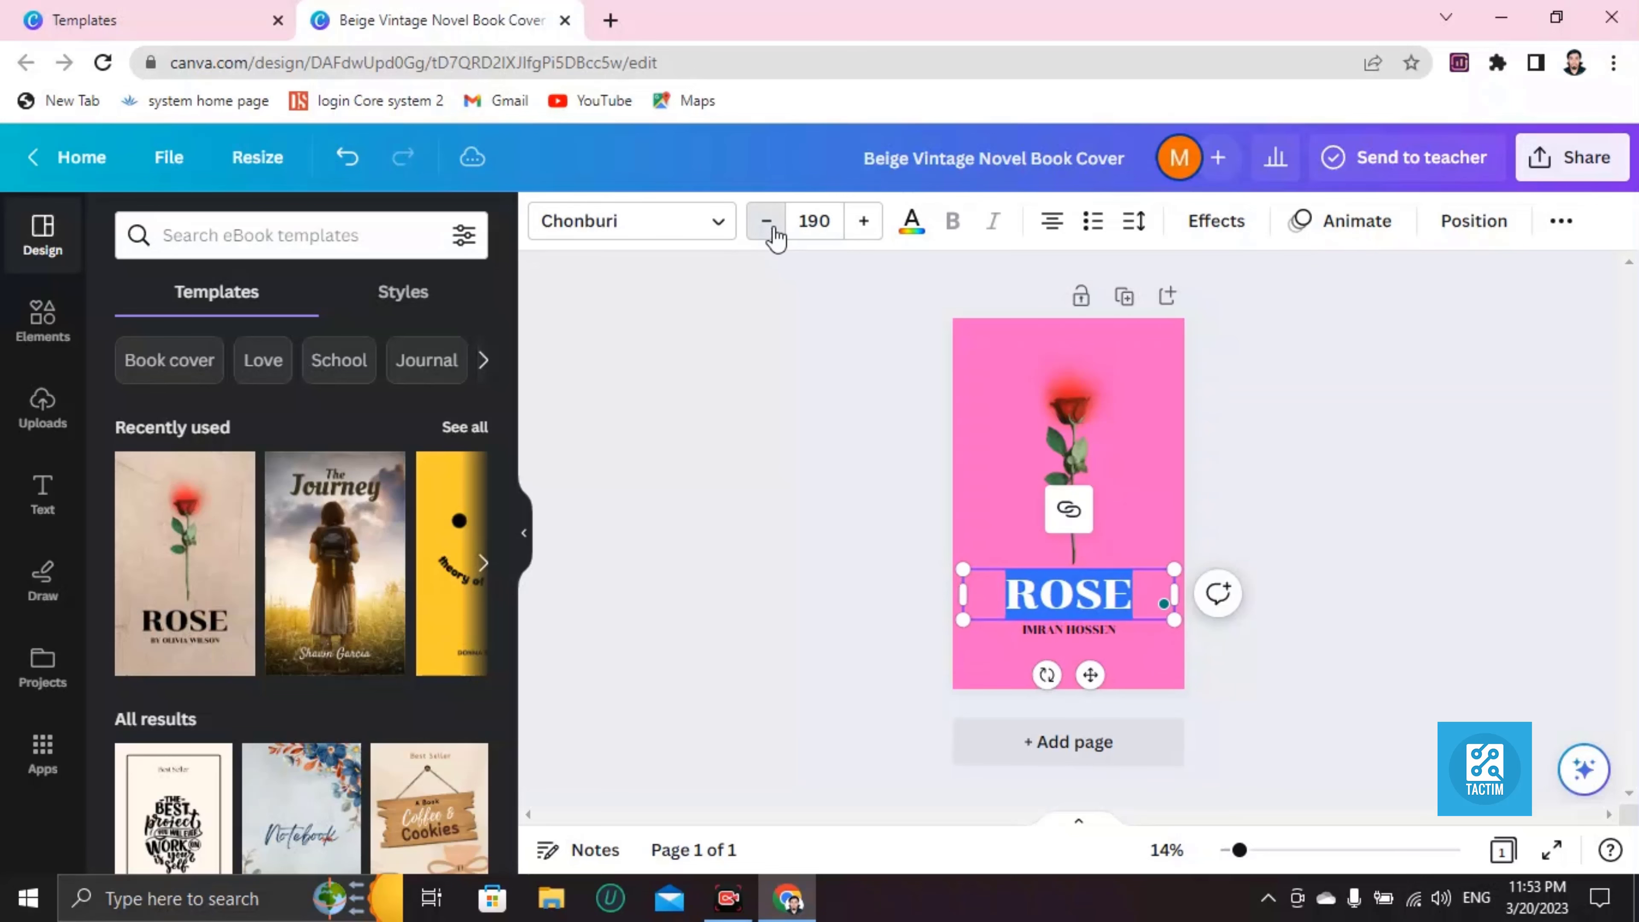
triple_click(772, 230)
triple_click(771, 230)
click(772, 227)
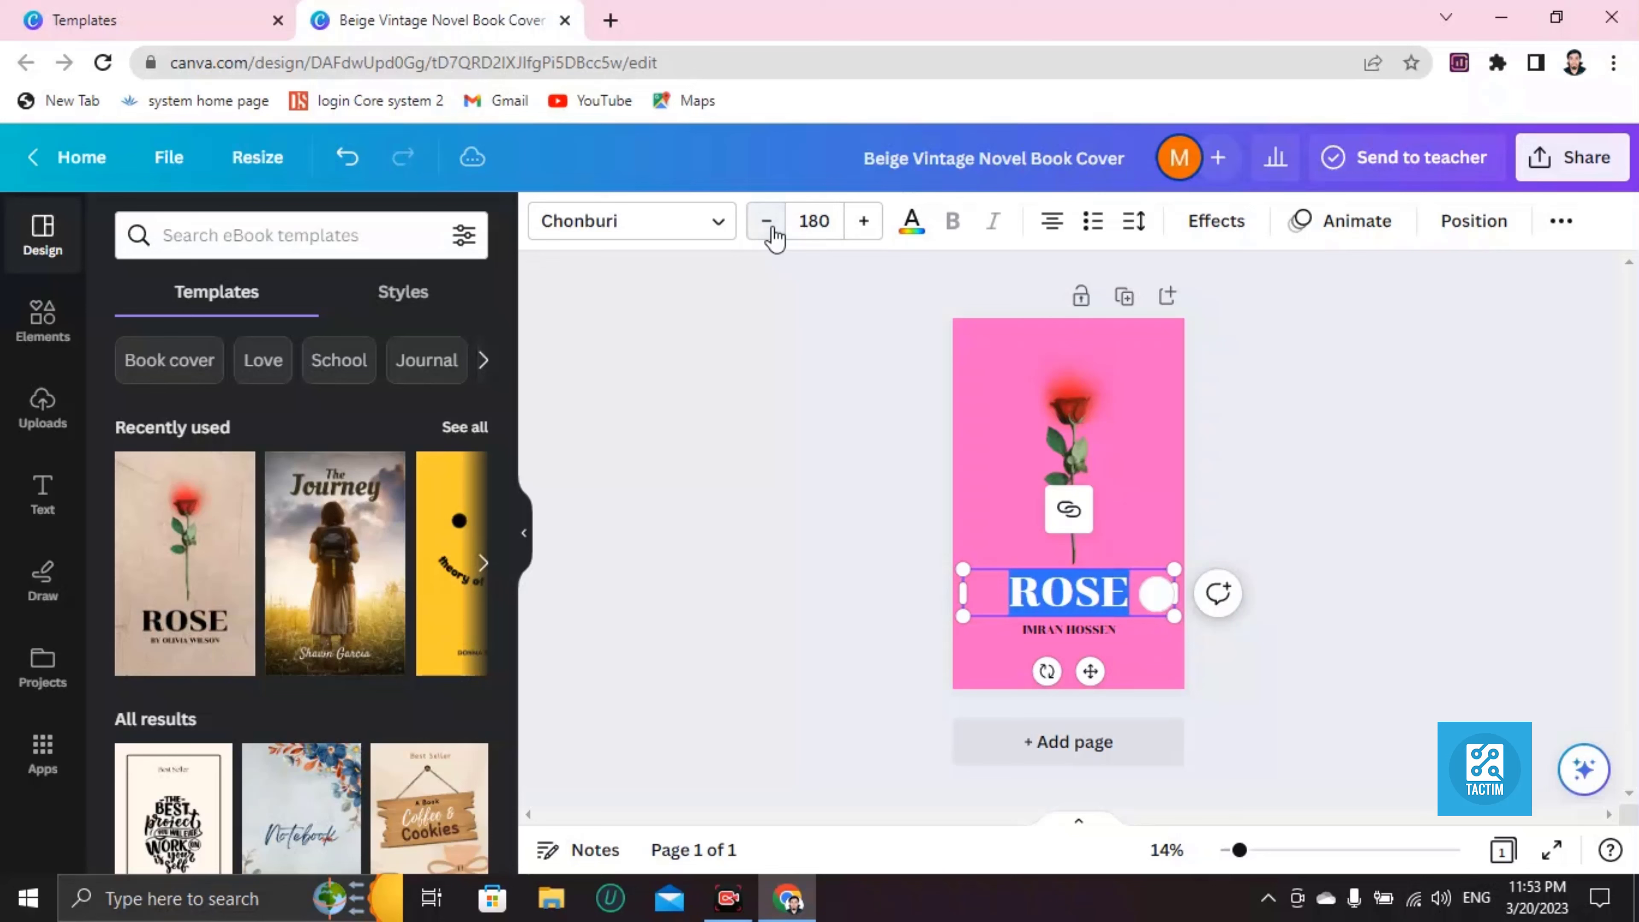
click(996, 461)
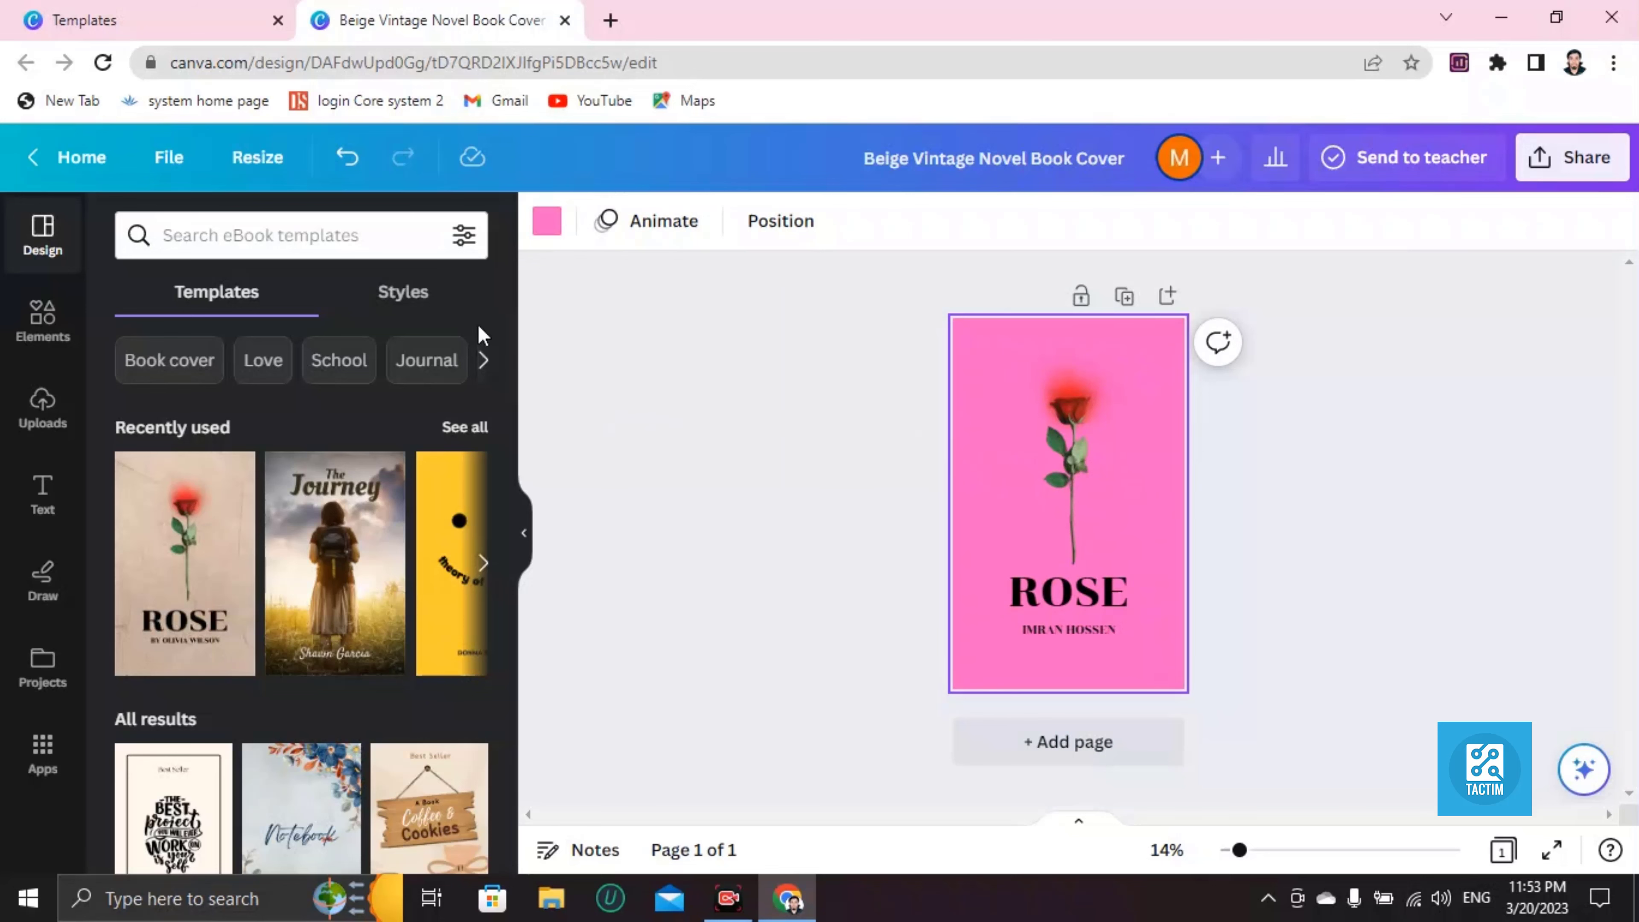
Search the elements for "girl shadow" and add the first graphic, a woman's silhouette with a raised arm, to the cover.
click(65, 322)
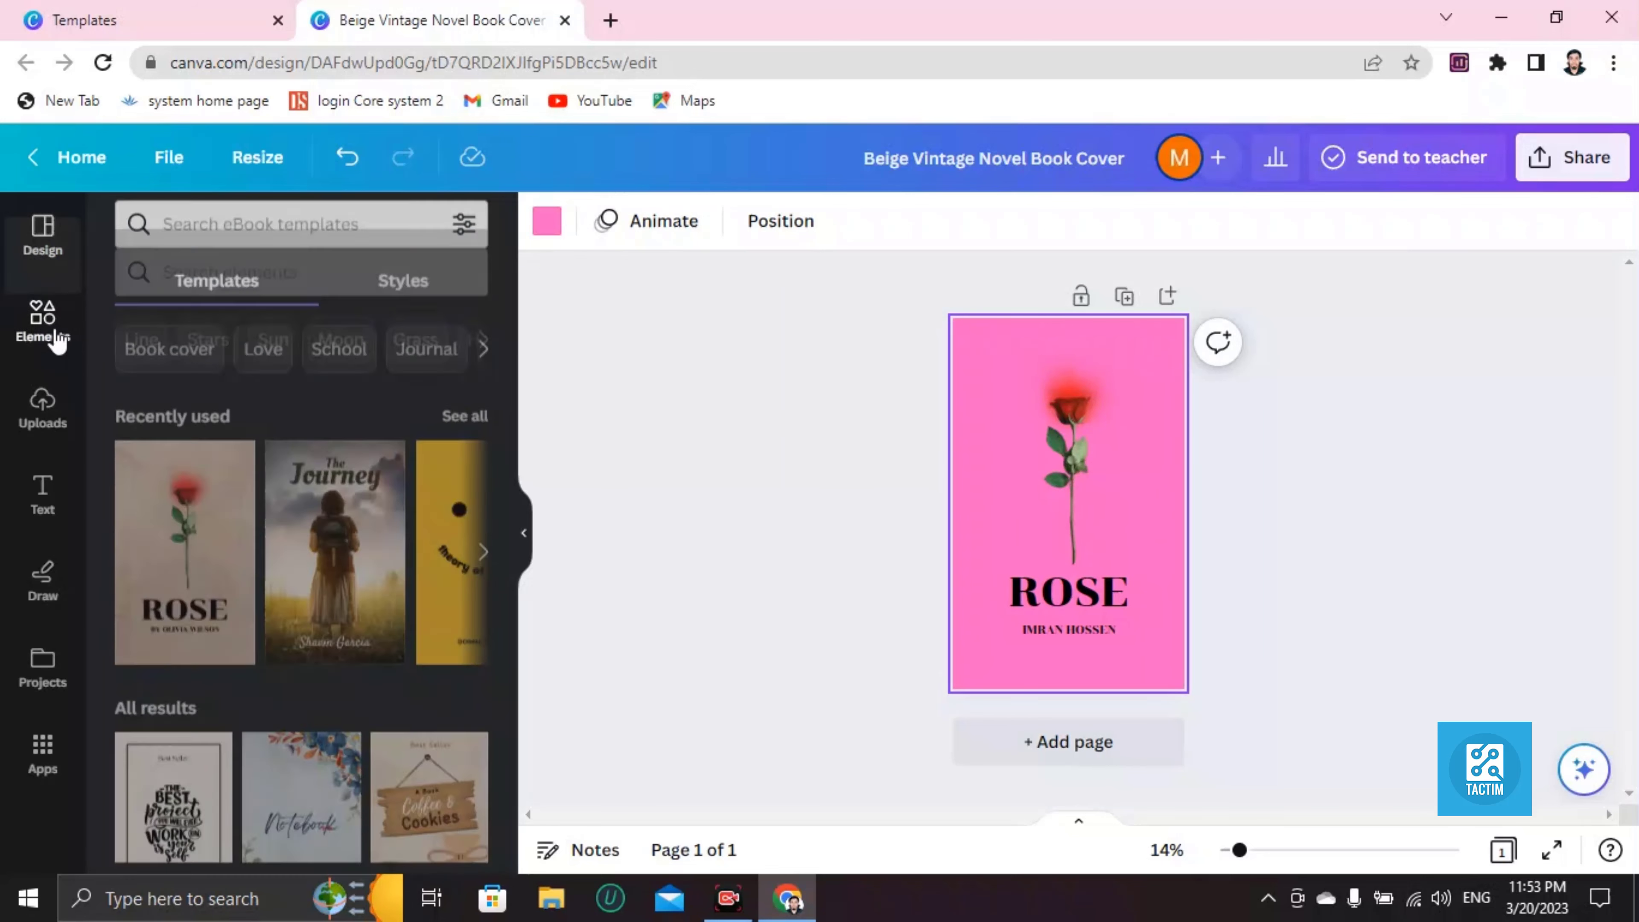
click(220, 241)
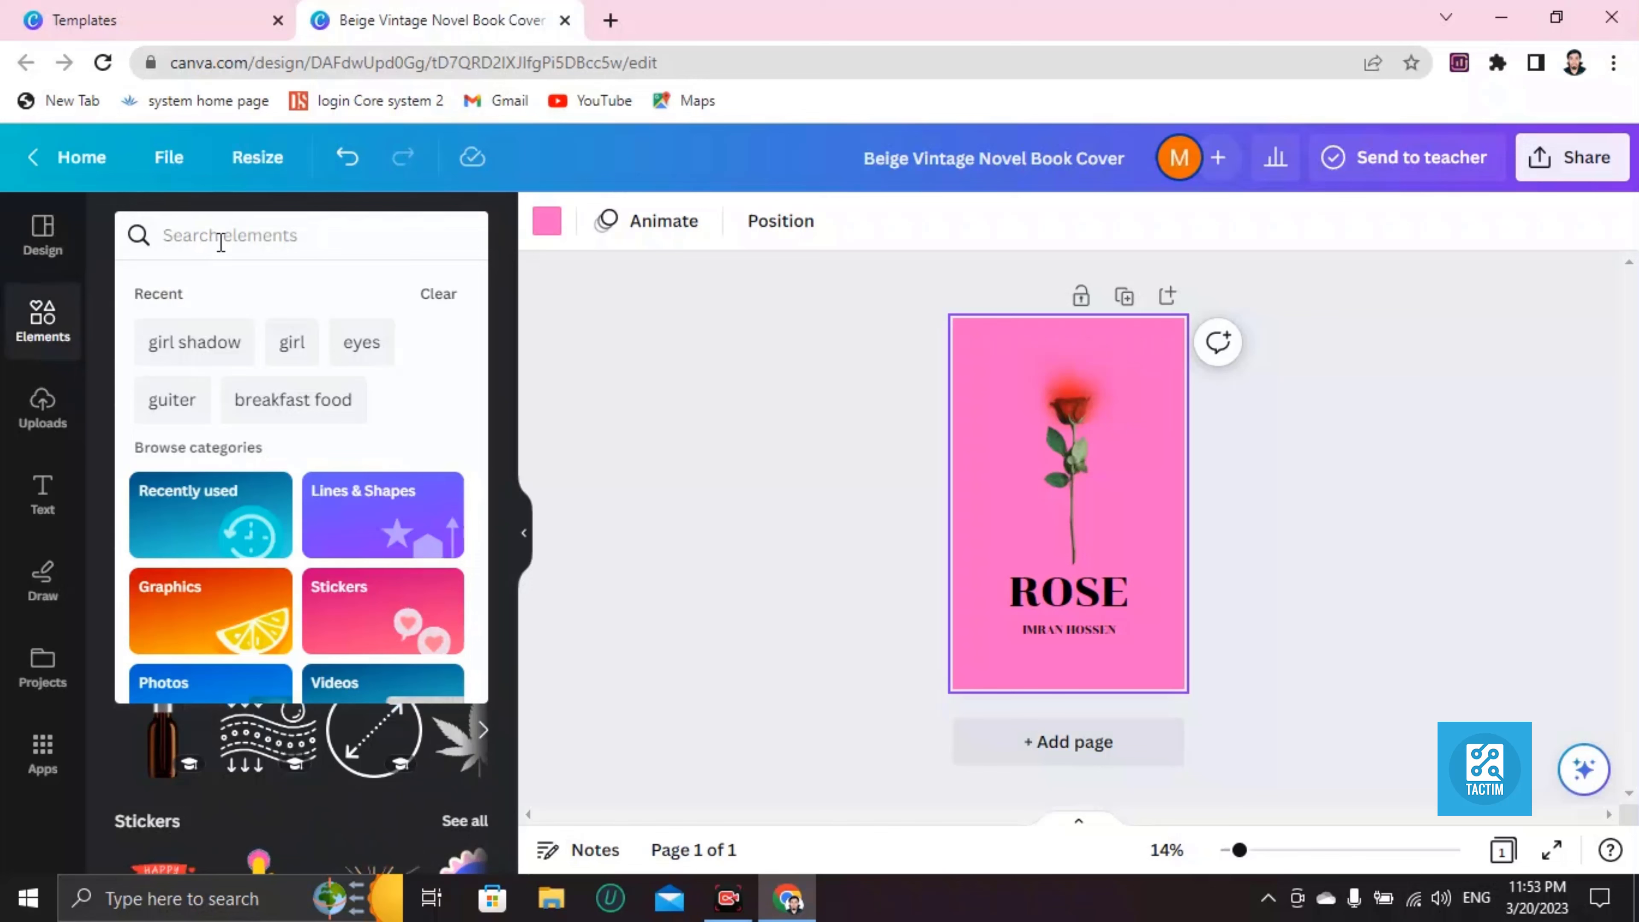
text(girl s)
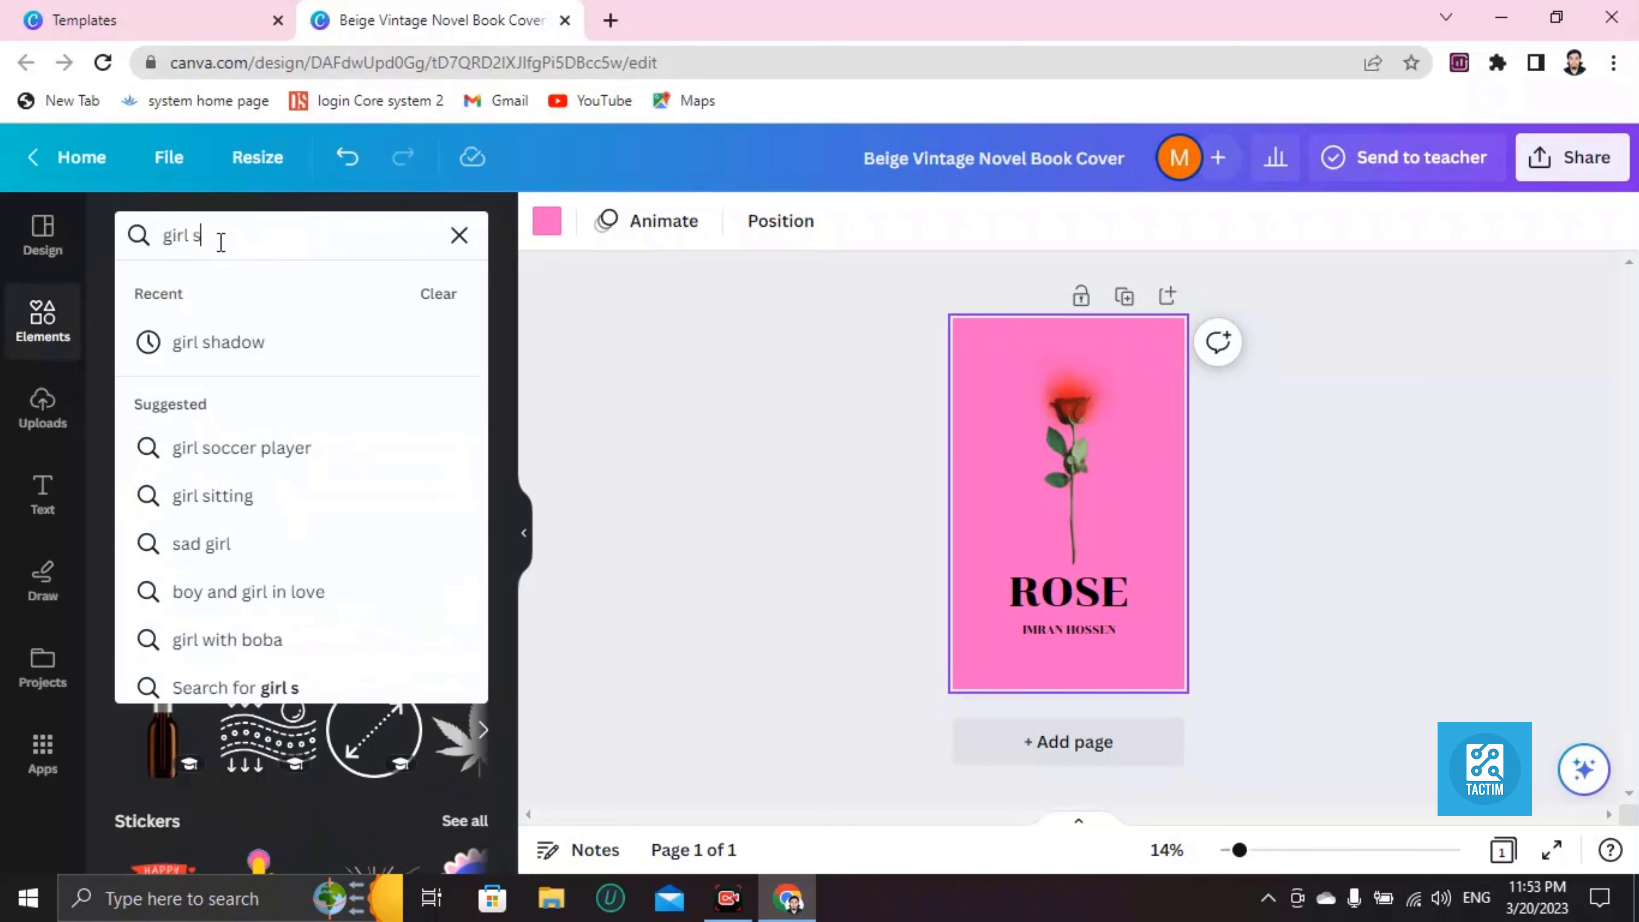
text(hadow)
key(Return)
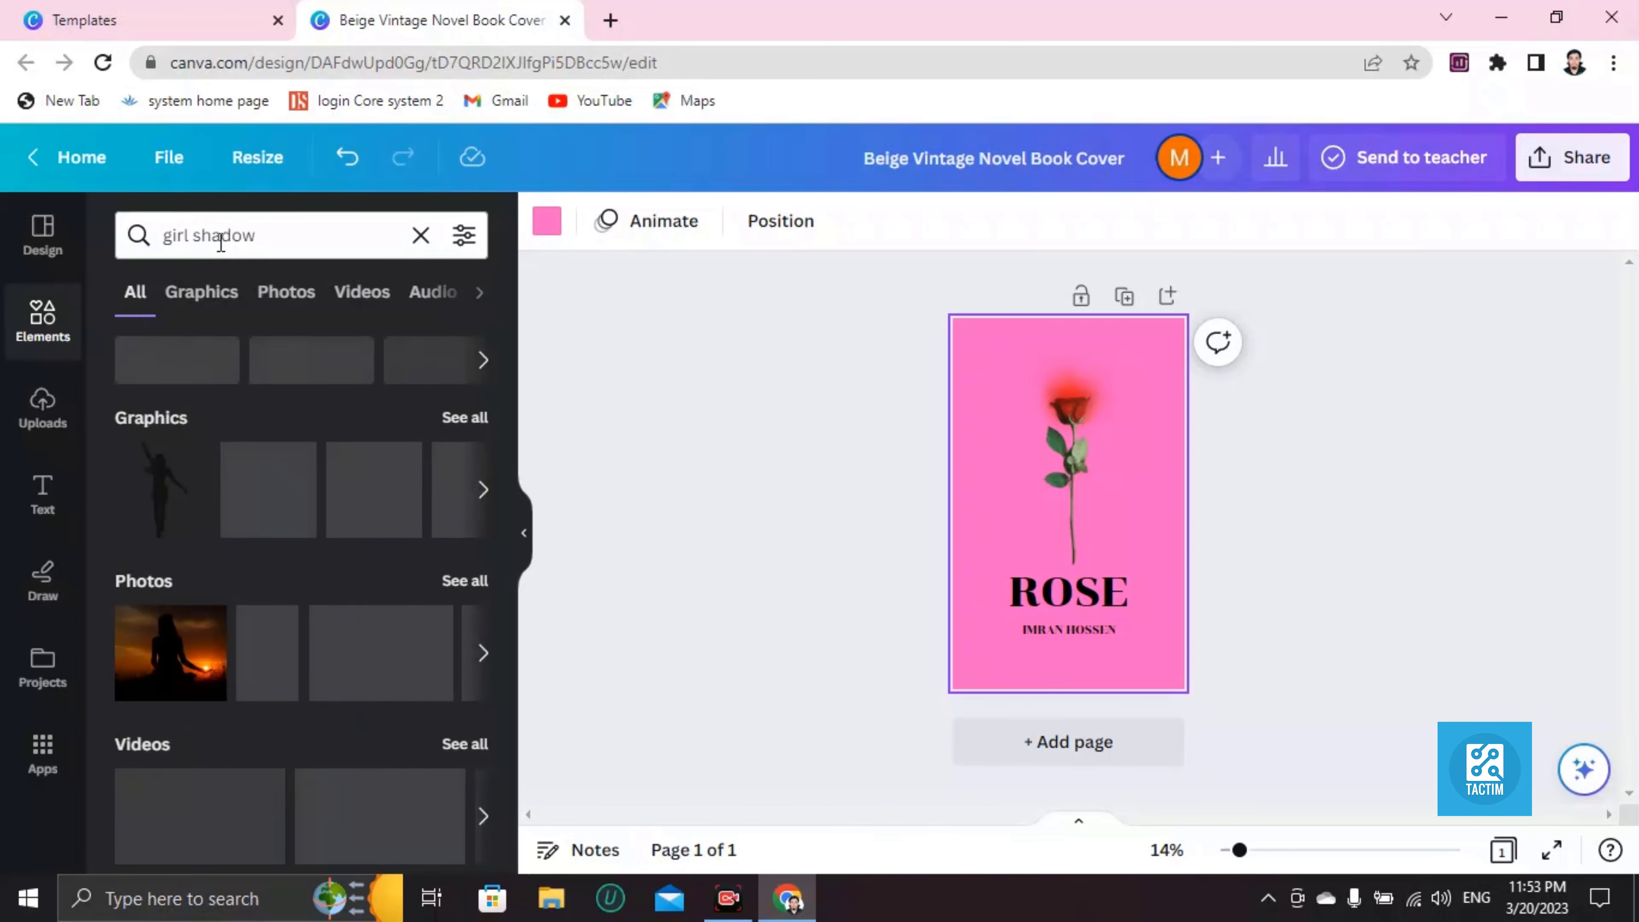
click(155, 513)
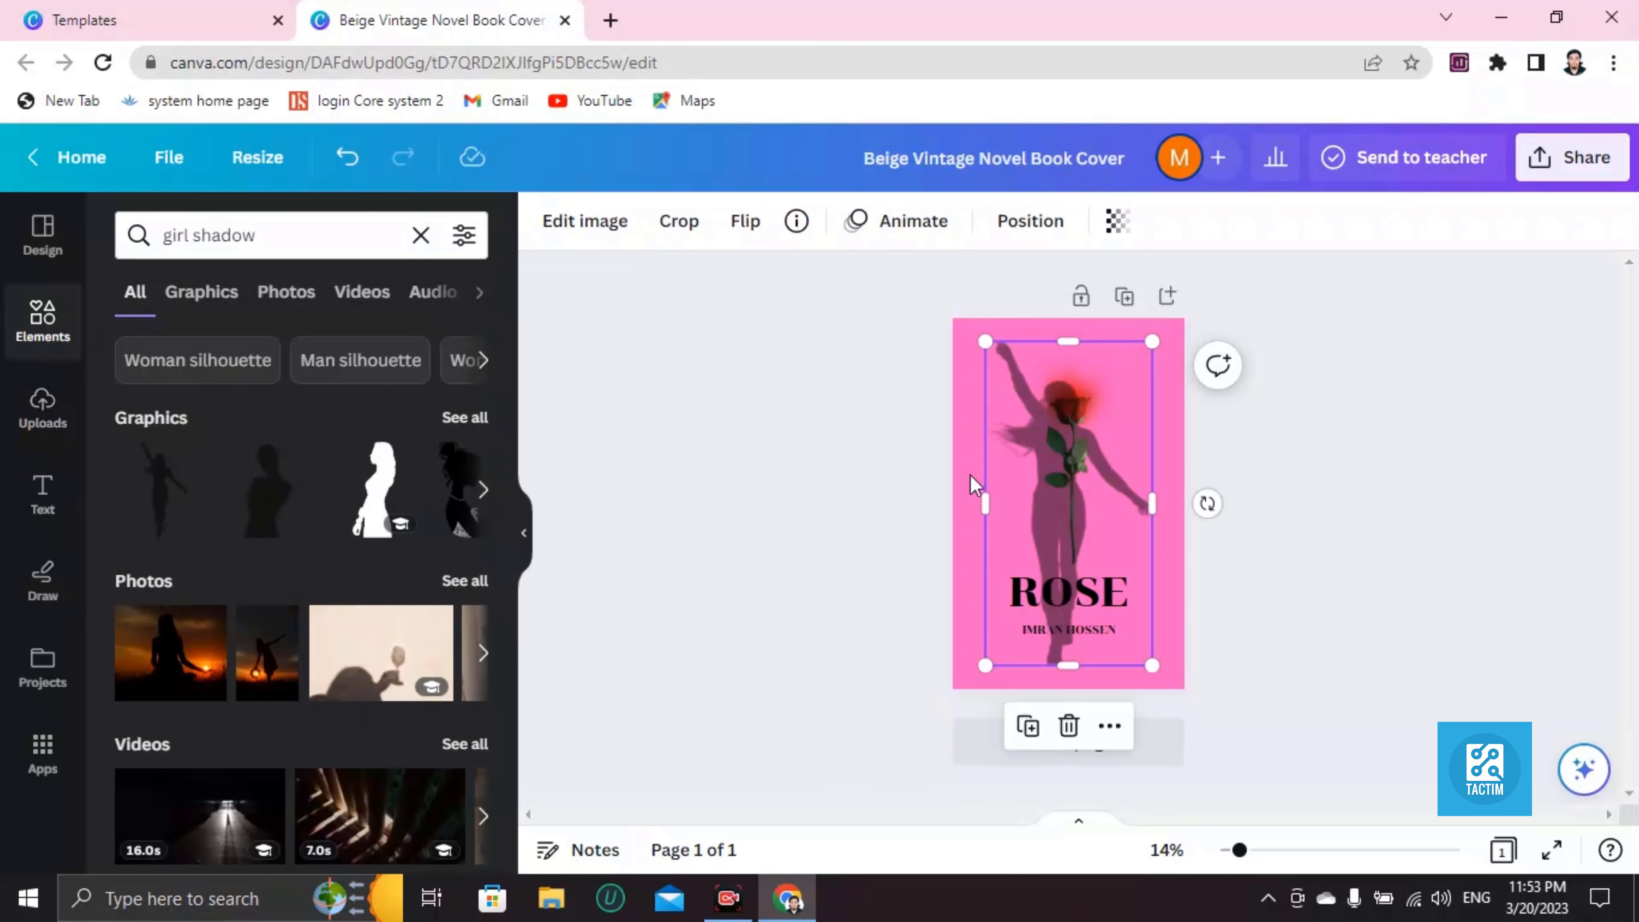
Shrink the woman's silhouette to about half its size and place it to the left of the rose, above the title.
drag(1027, 463, 1010, 447)
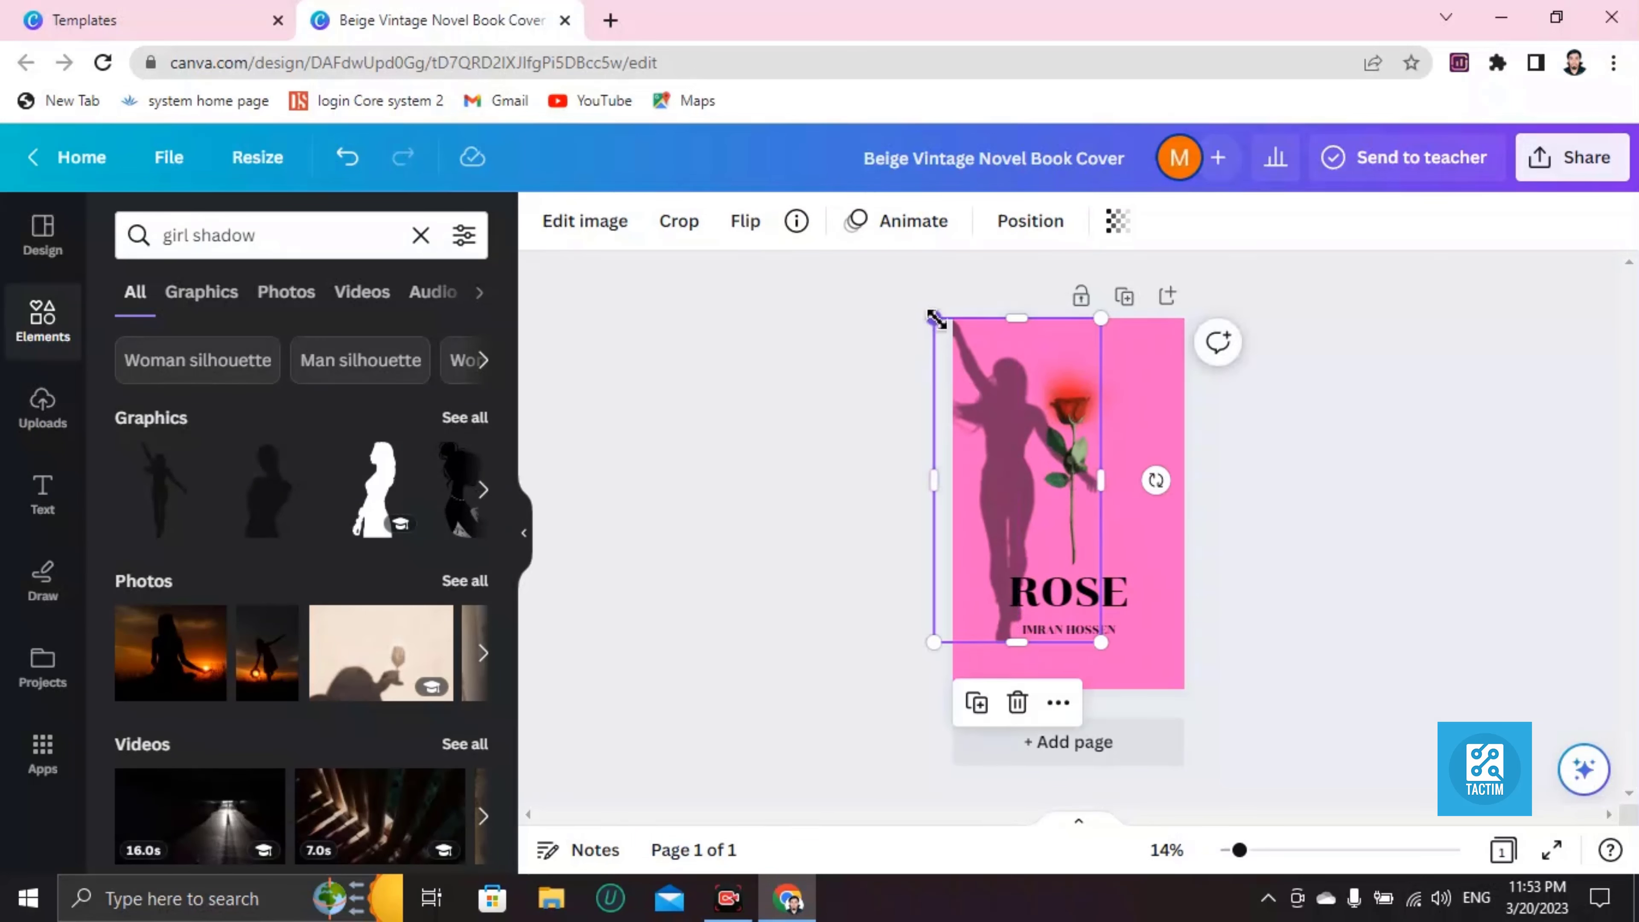
mouse_move(955, 373)
mouse_down()
mouse_move(1065, 554)
mouse_move(957, 380)
mouse_up()
drag(1039, 548, 1016, 511)
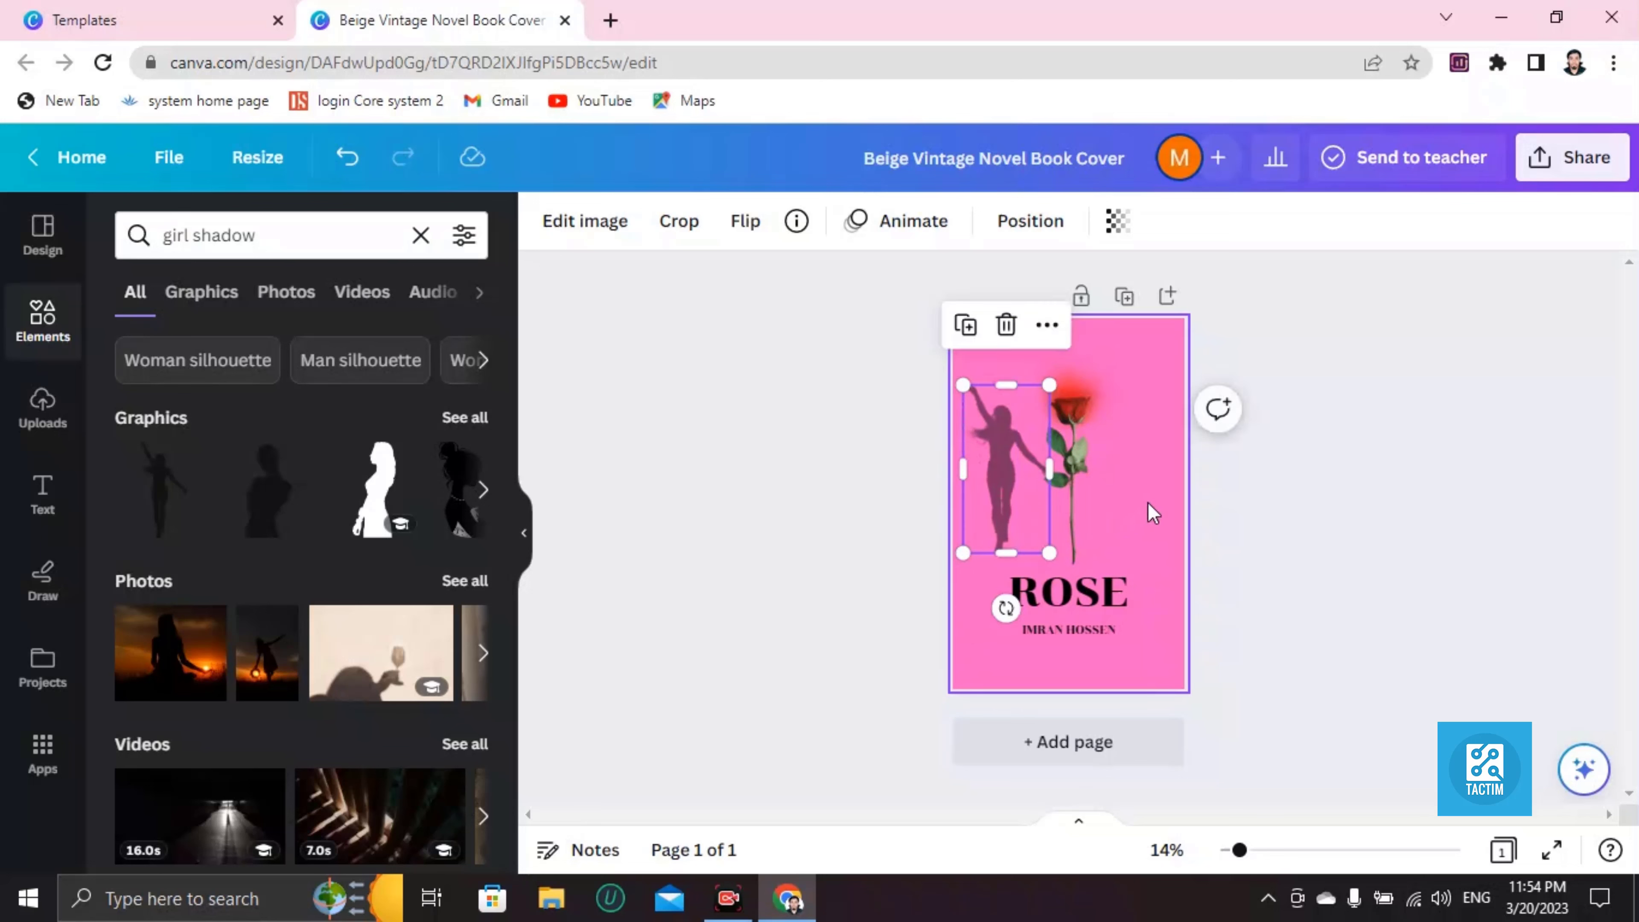
click(1144, 523)
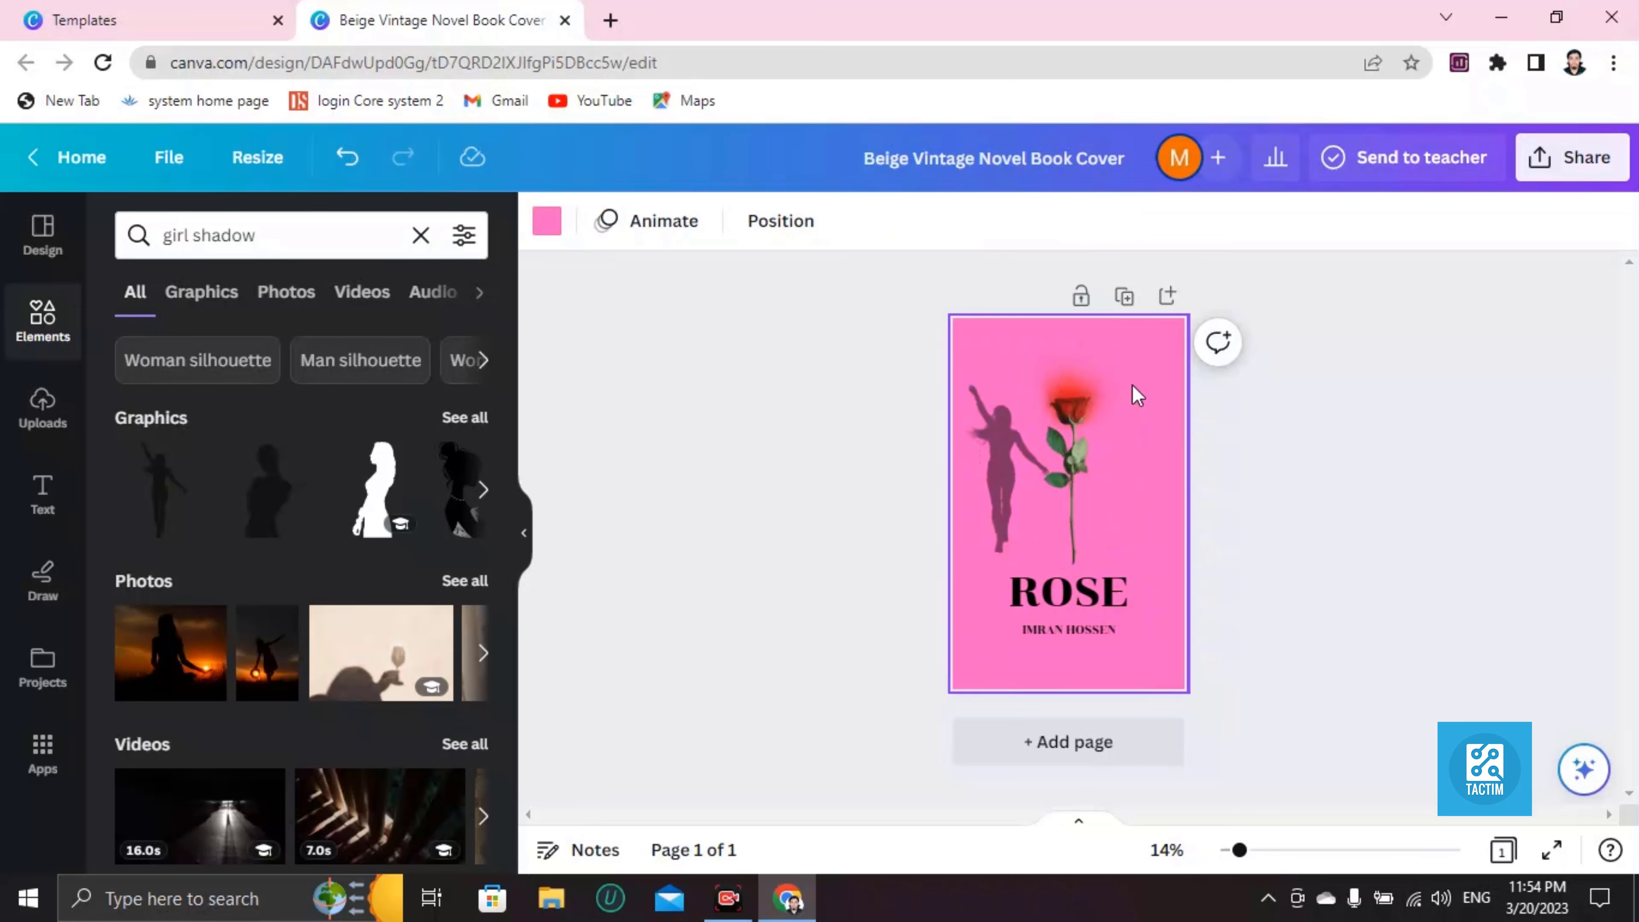
Browse the text styles and add a heading text box over the rose on the cover.
click(42, 497)
scroll(326, 562, down, 5)
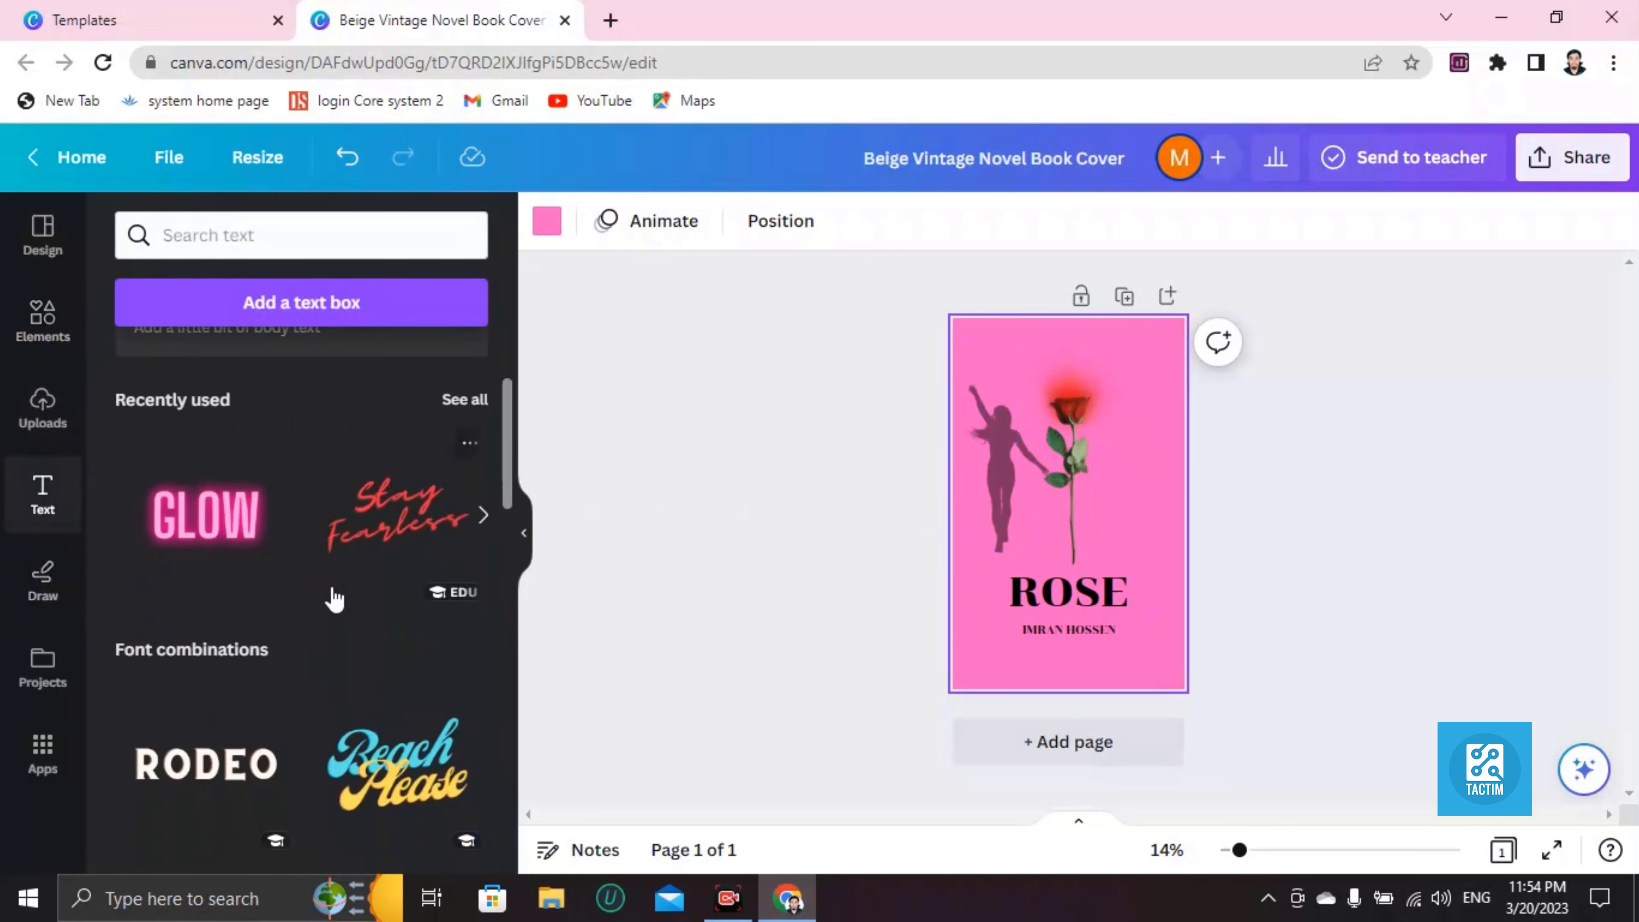
scroll(331, 600, down, 10)
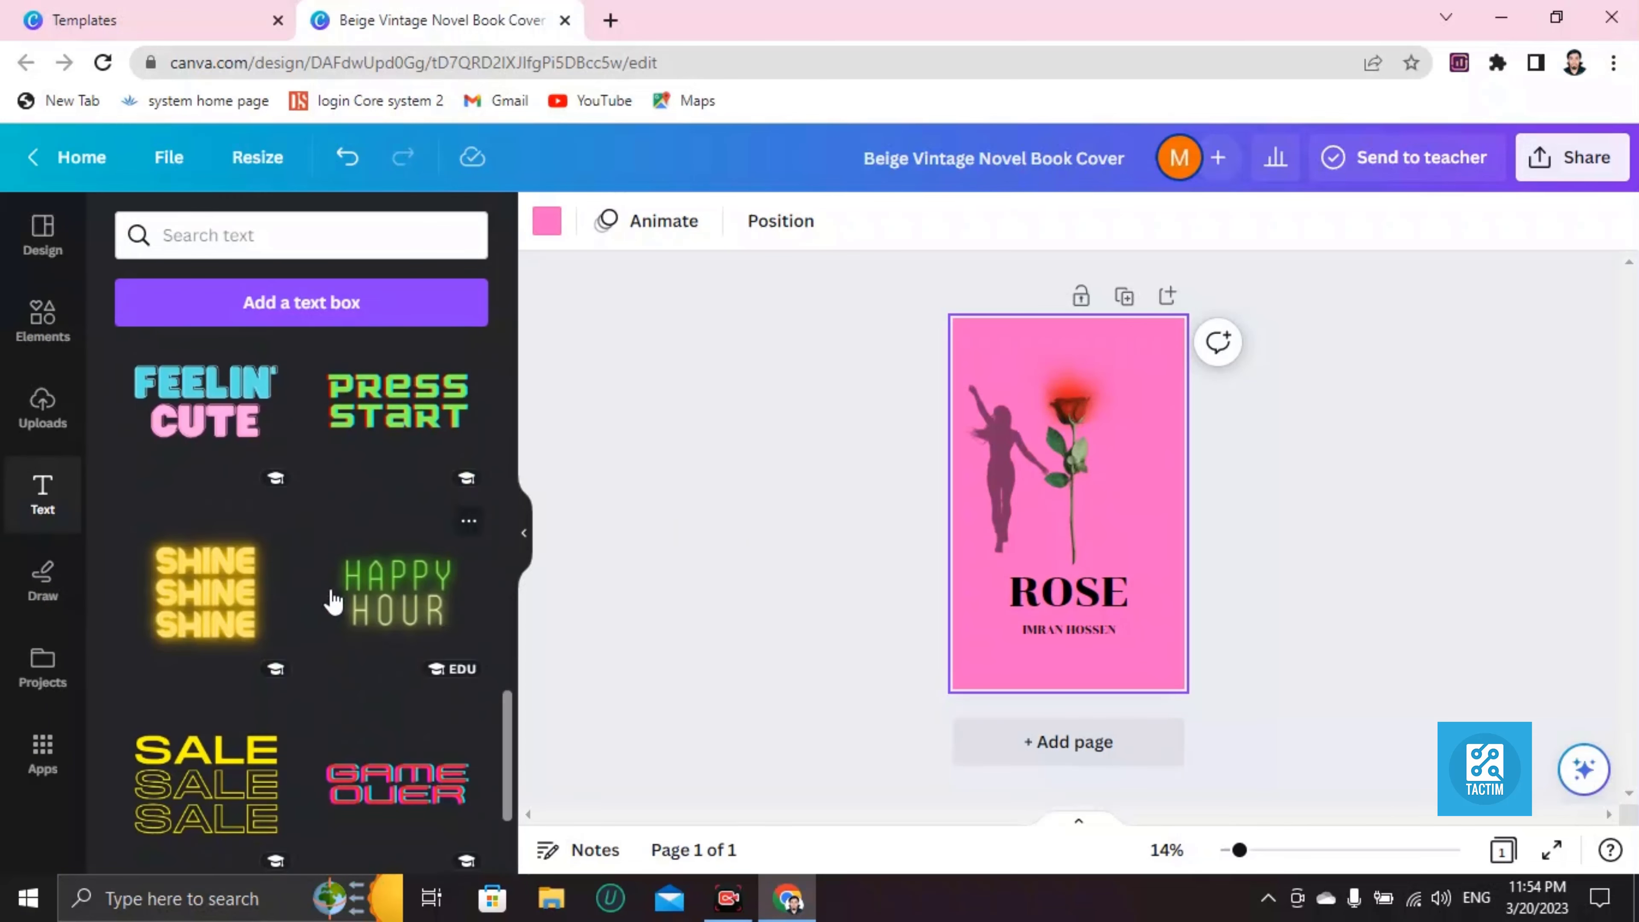
scroll(332, 601, down, 3)
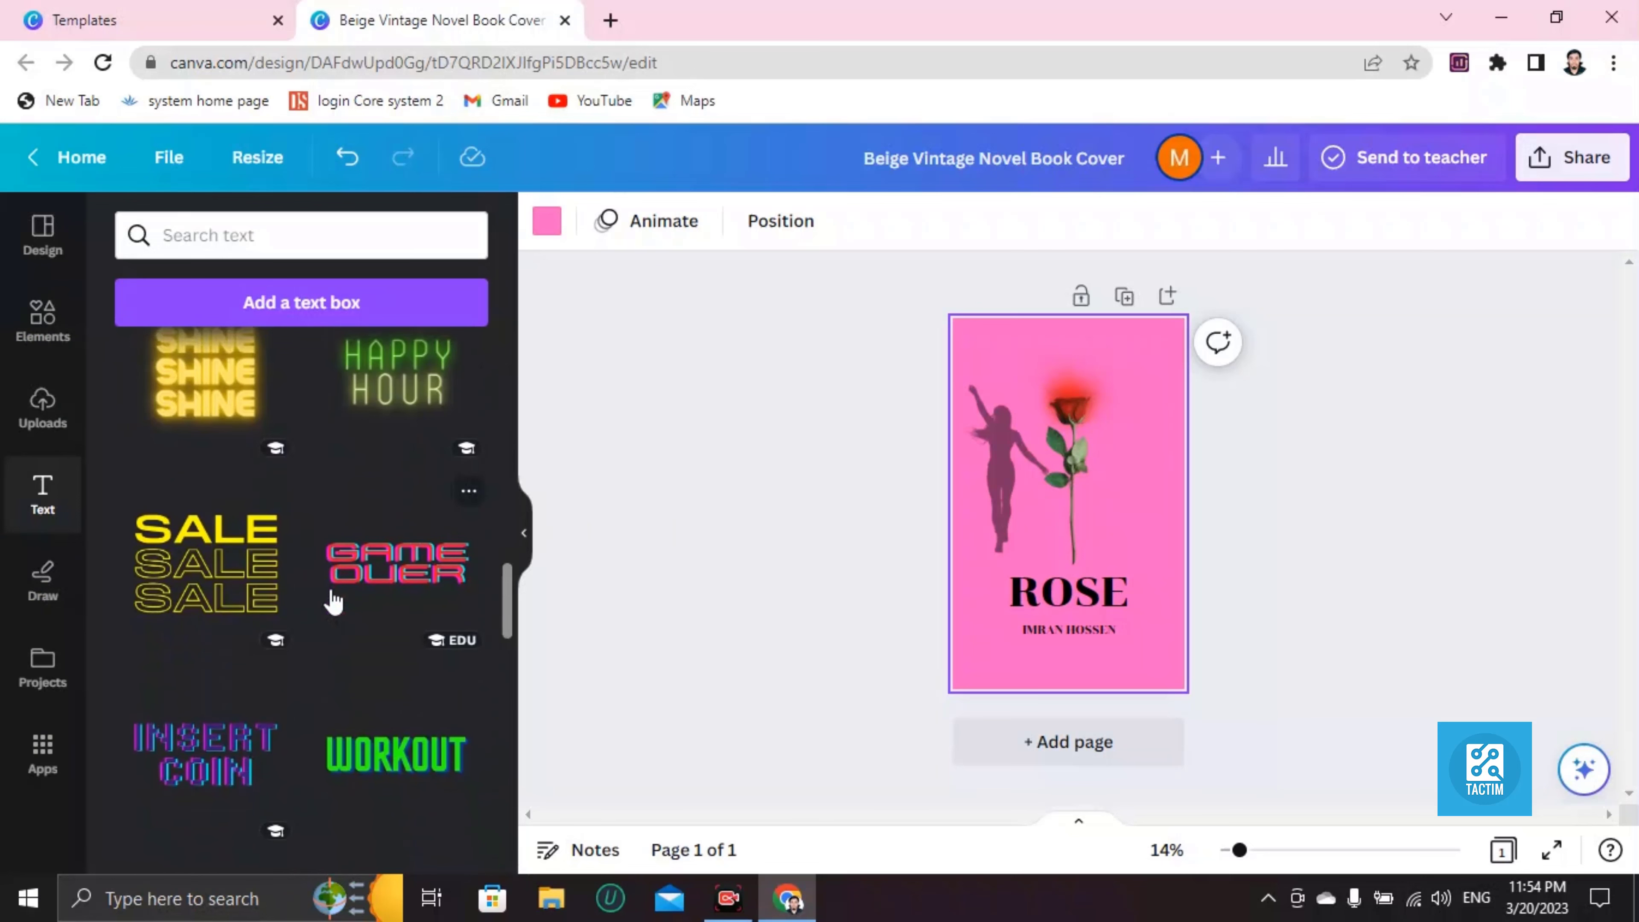
scroll(332, 601, up, 15)
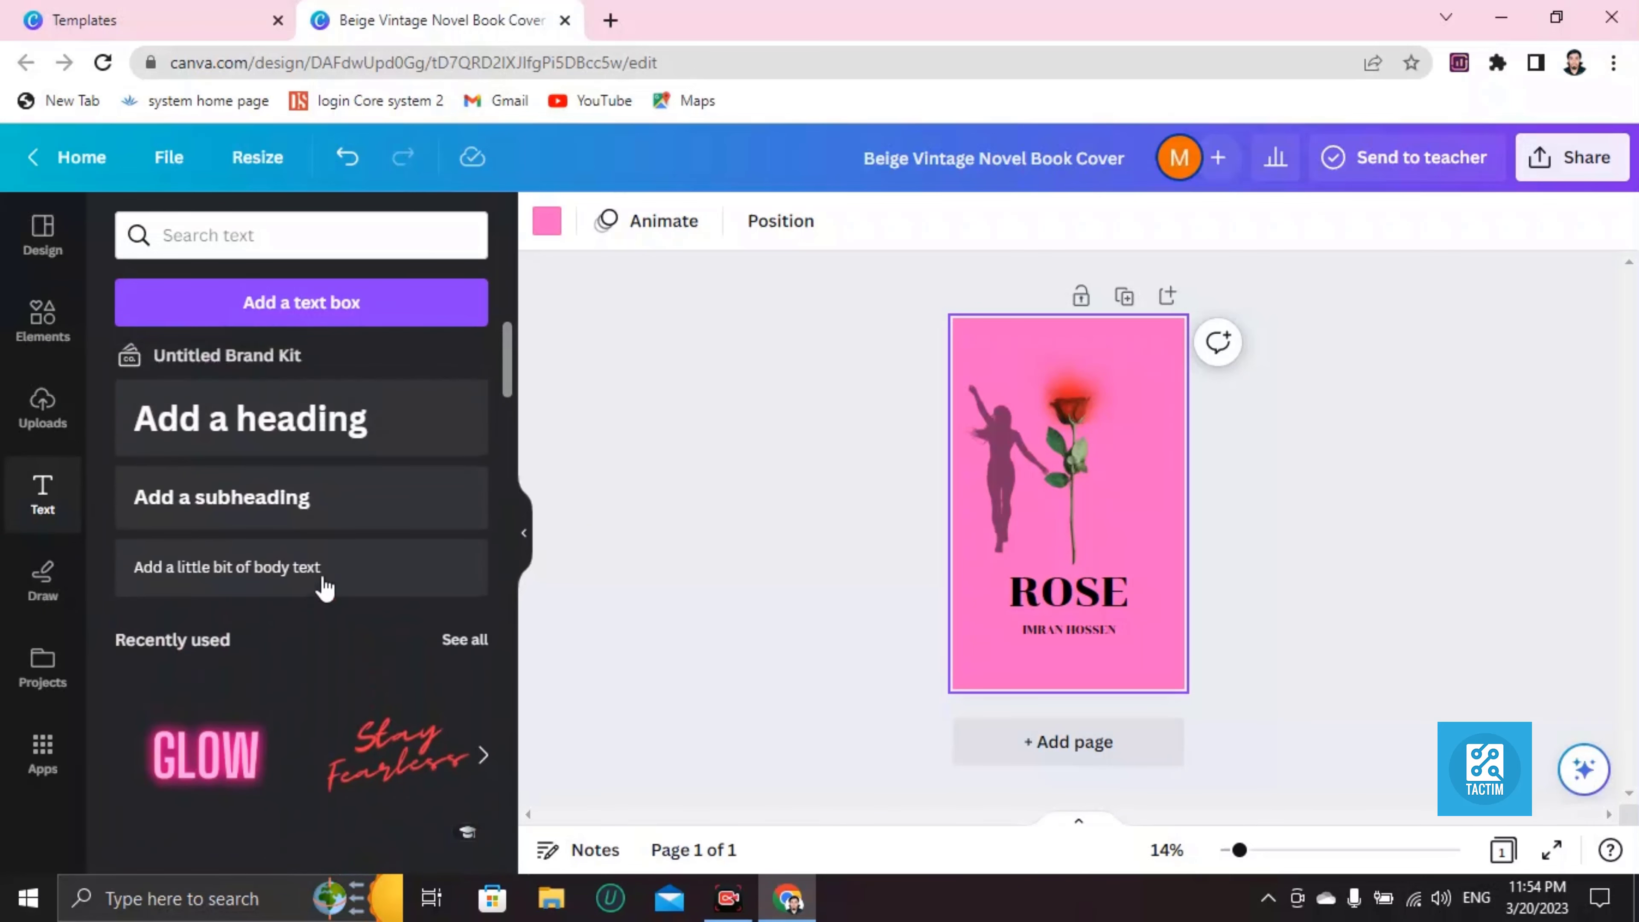
click(265, 442)
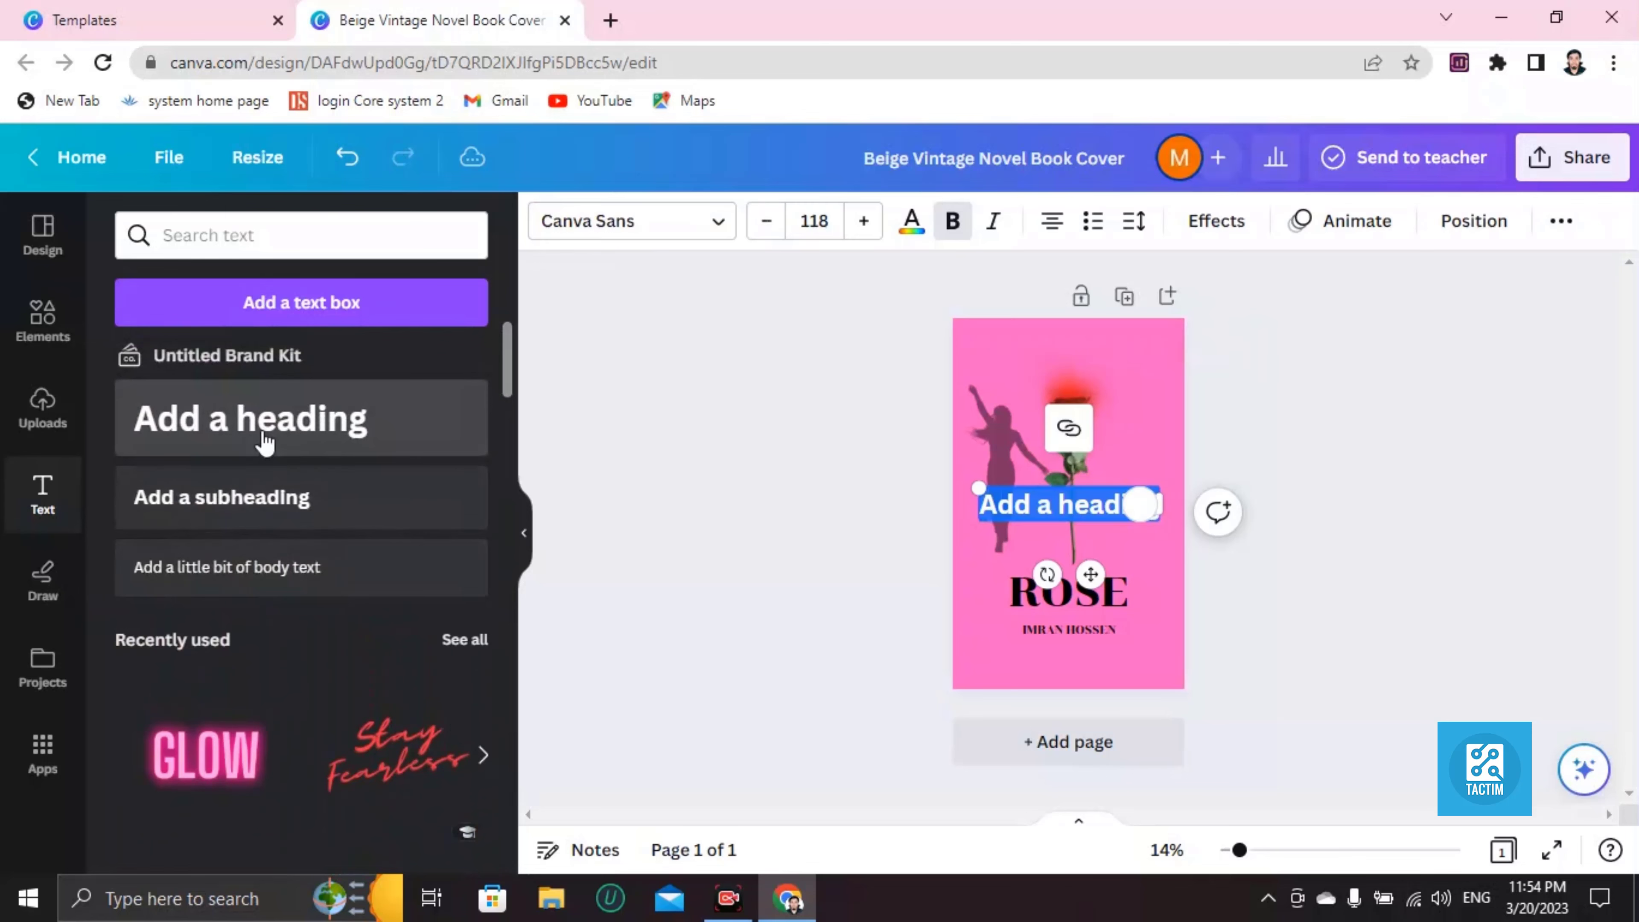
click(1096, 502)
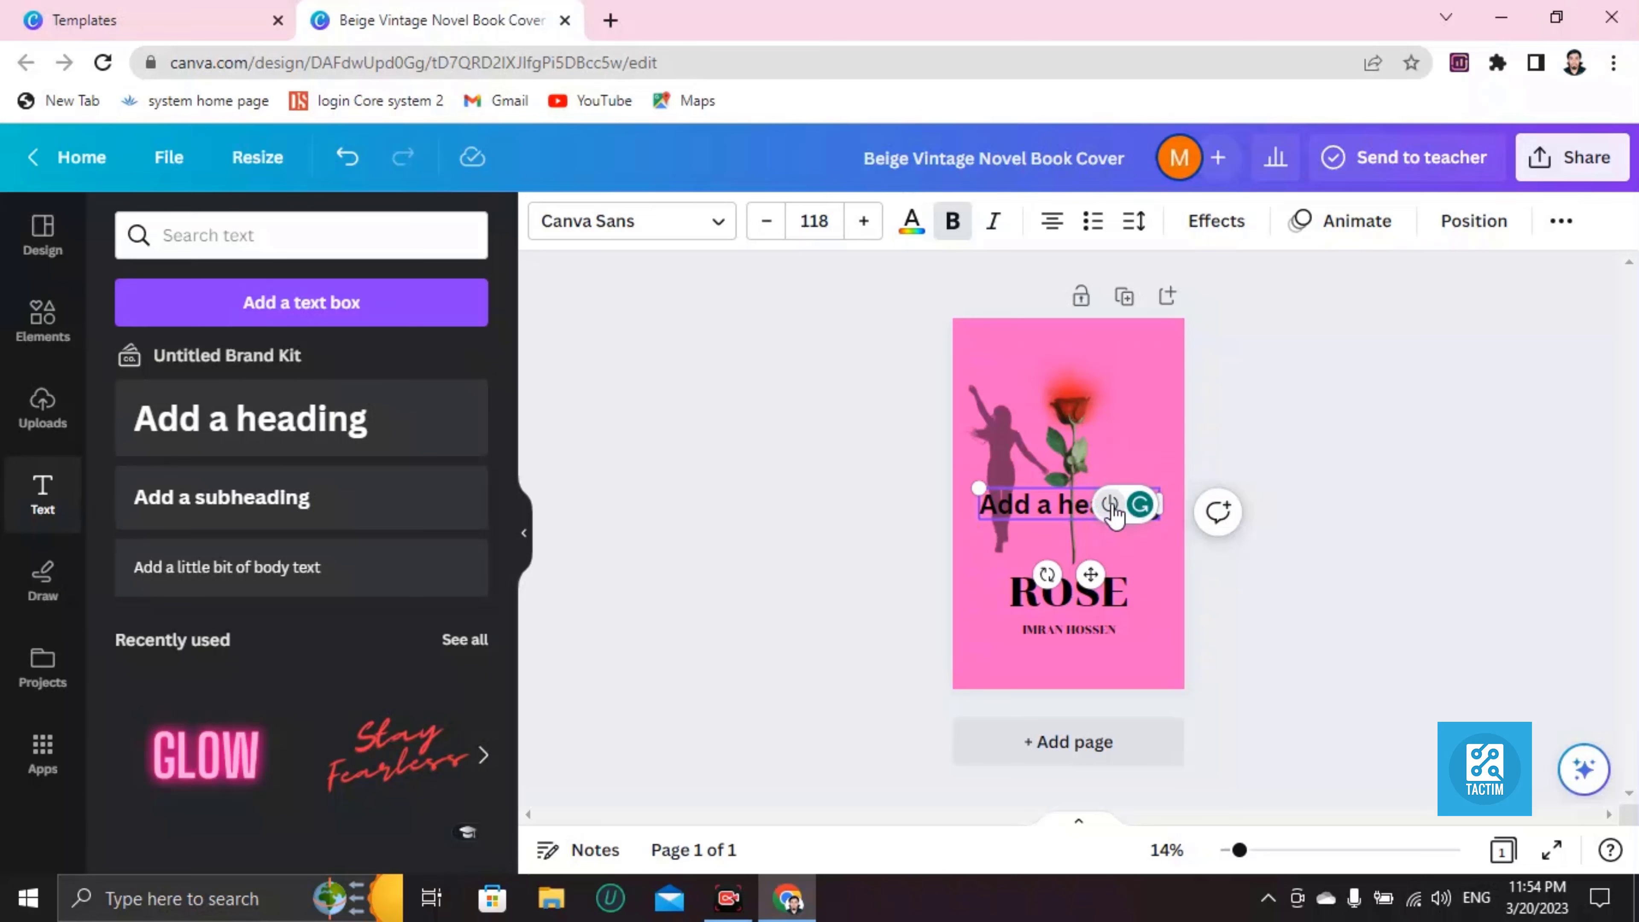
Turn off Grammarly for canva.com for this session and delete the placeholder heading from the cover.
click(1115, 507)
click(993, 388)
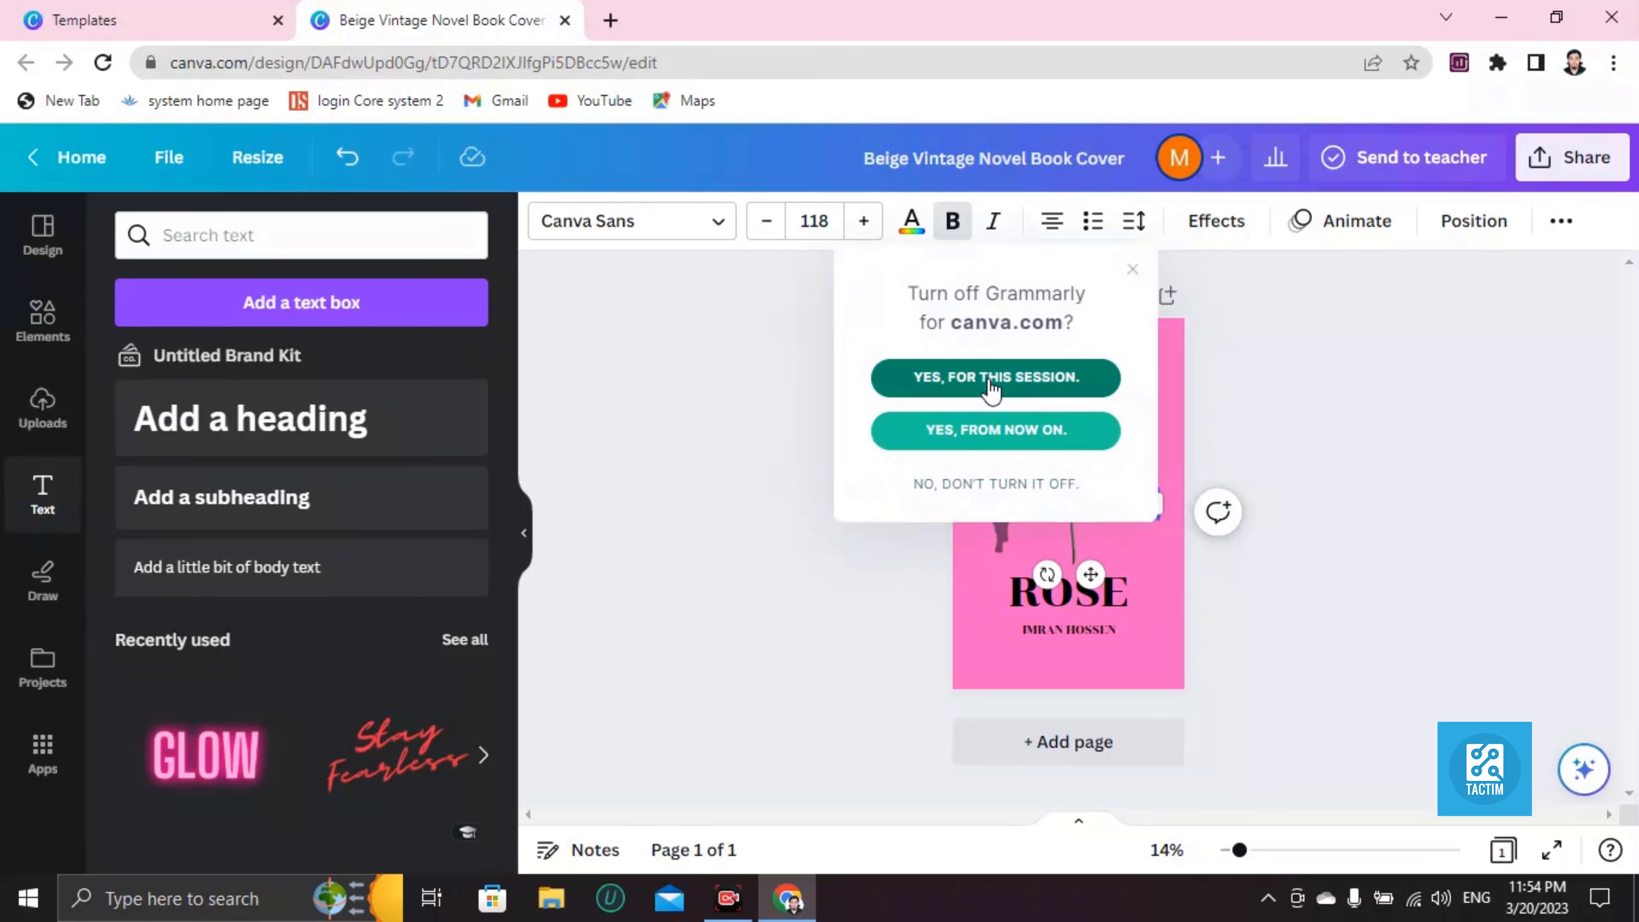
key(Delete)
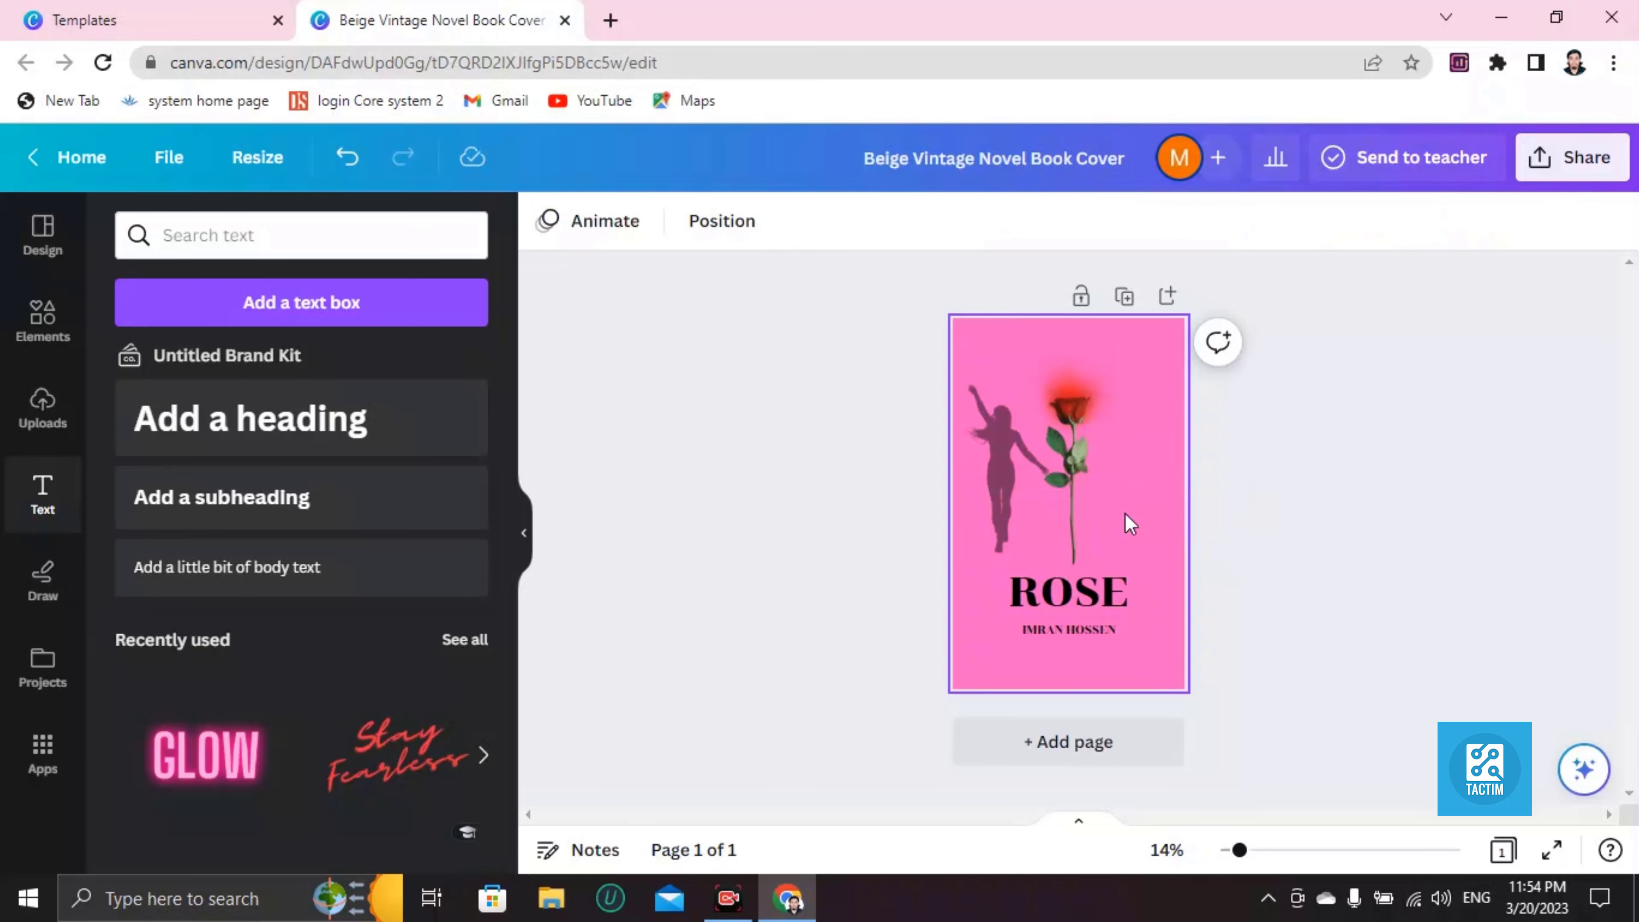
Add a heading text box to the cover and replace its placeholder text with "ROSALIN".
click(354, 429)
double_click(1120, 513)
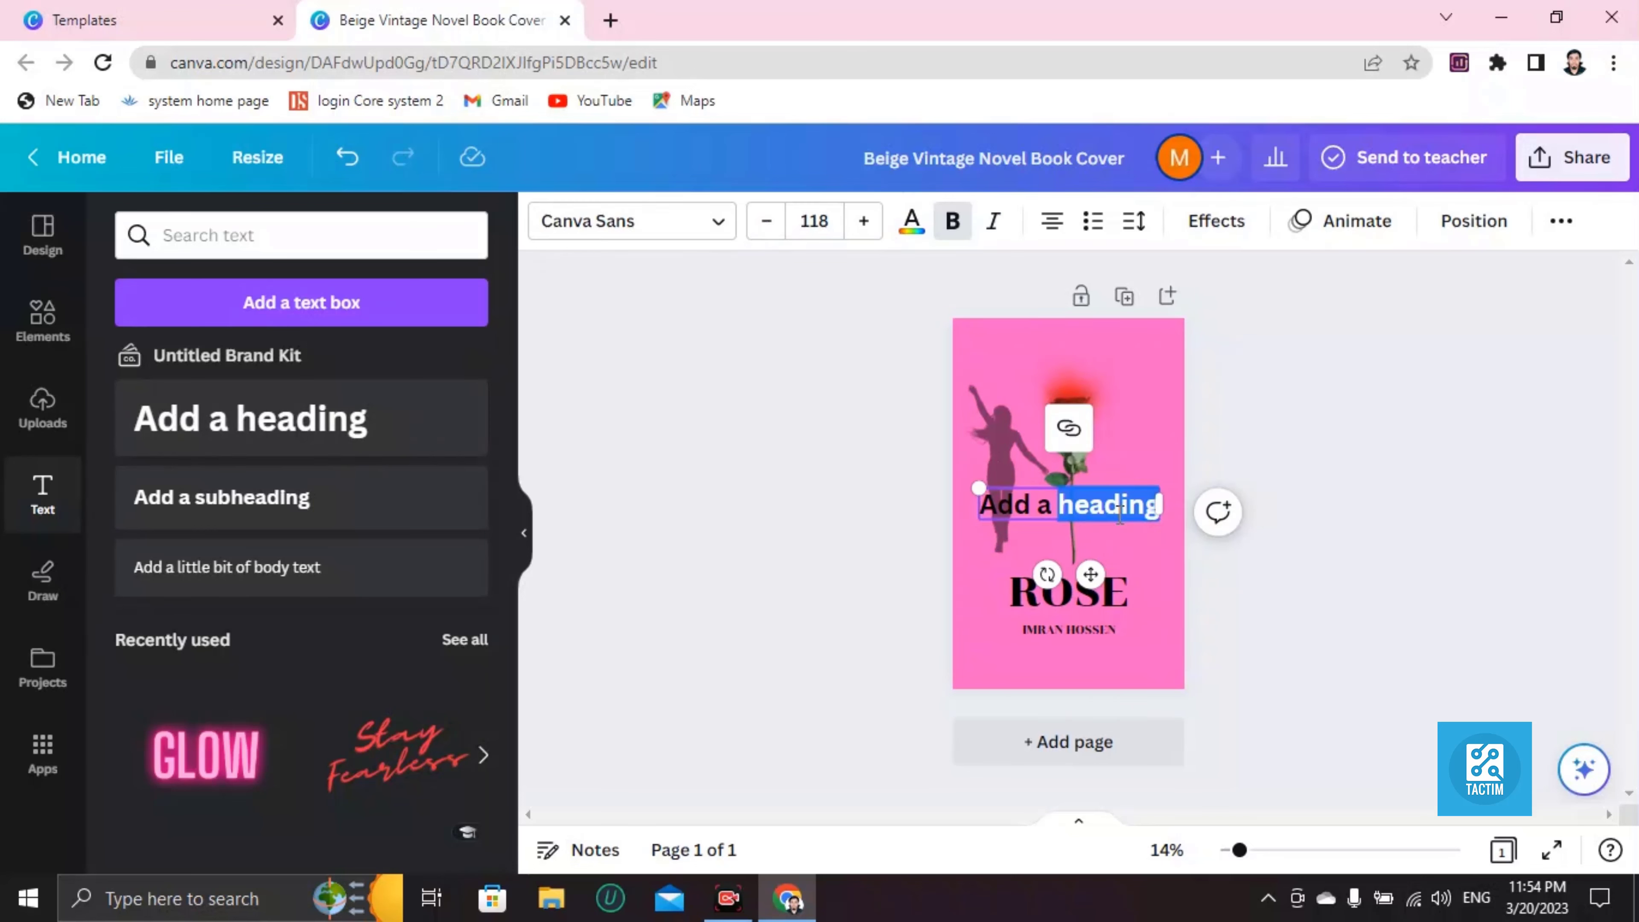
key(BackSpace)
key(BackSpace)
key(BackSpace)
key(BackSpace)
key(BackSpace)
key(BackSpace)
key(BackSpace)
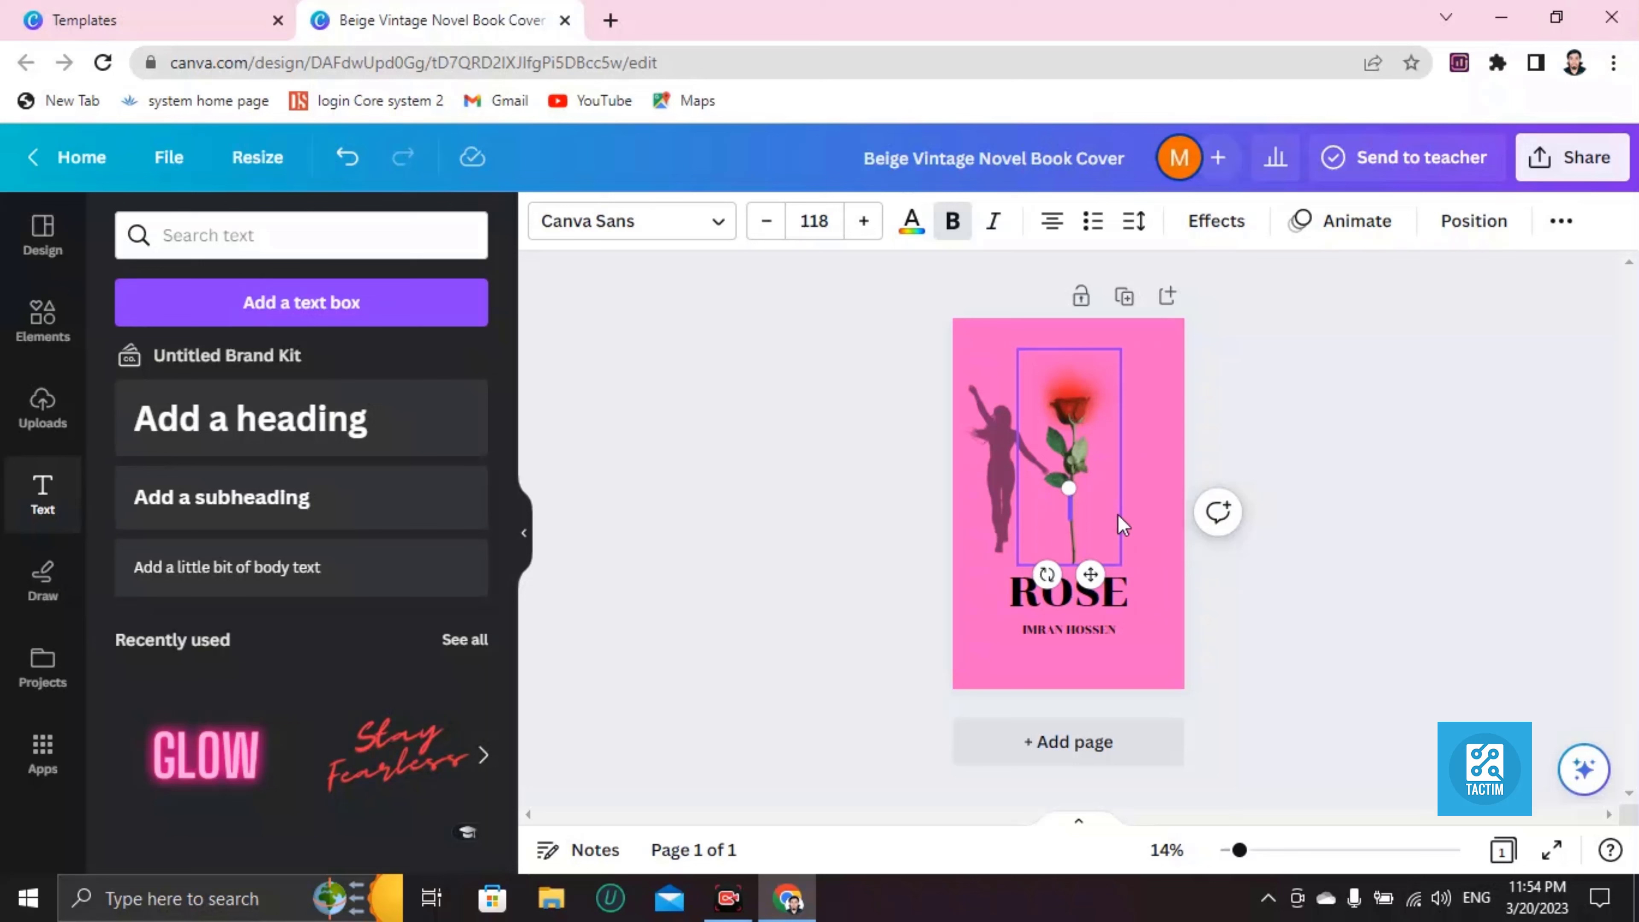
text(ROse)
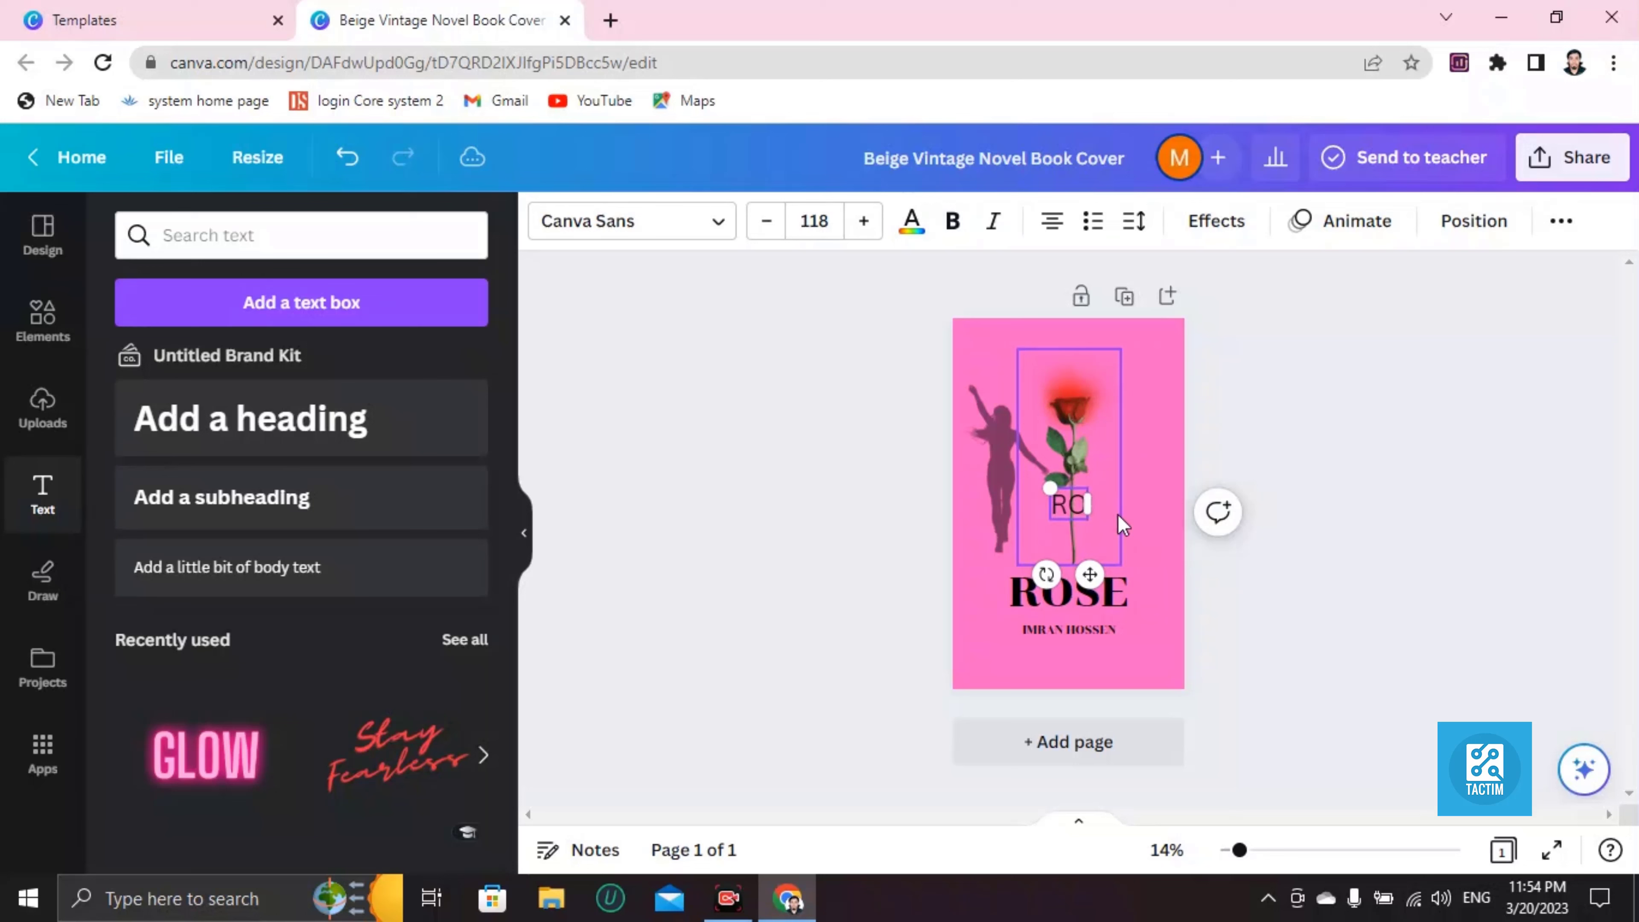
key(BackSpace)
key(BackSpace)
text(SALIN)
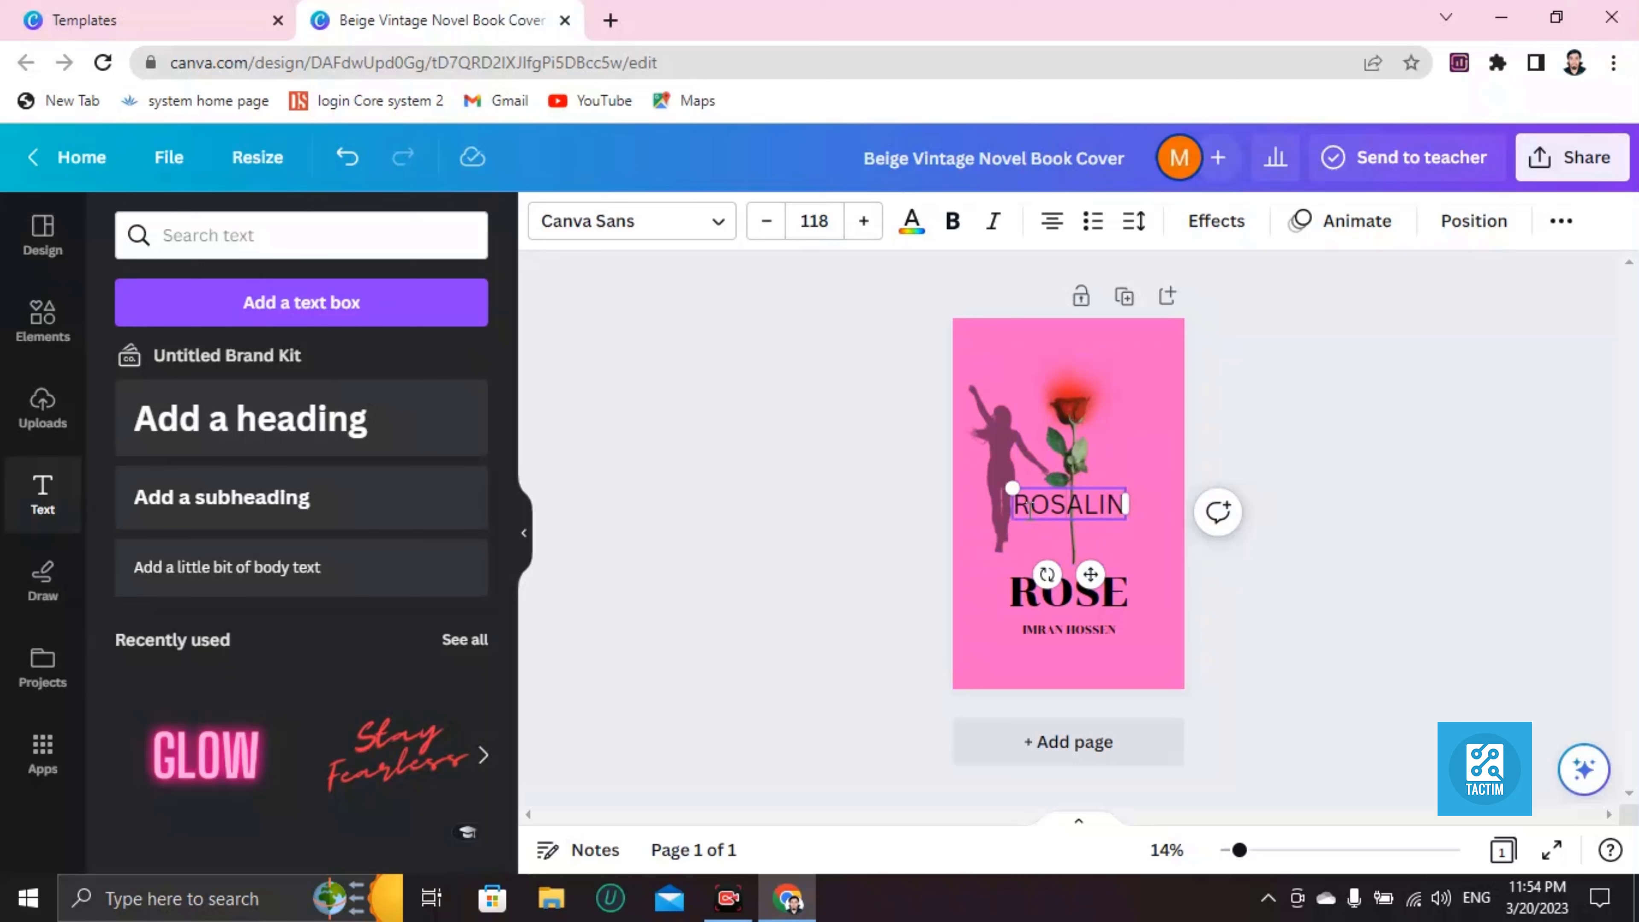
Remove the "ROSALIN" heading from the cover by clearing all its text, and select the rose image.
mouse_move(1052, 515)
mouse_down()
mouse_move(1057, 478)
mouse_move(1067, 505)
mouse_up()
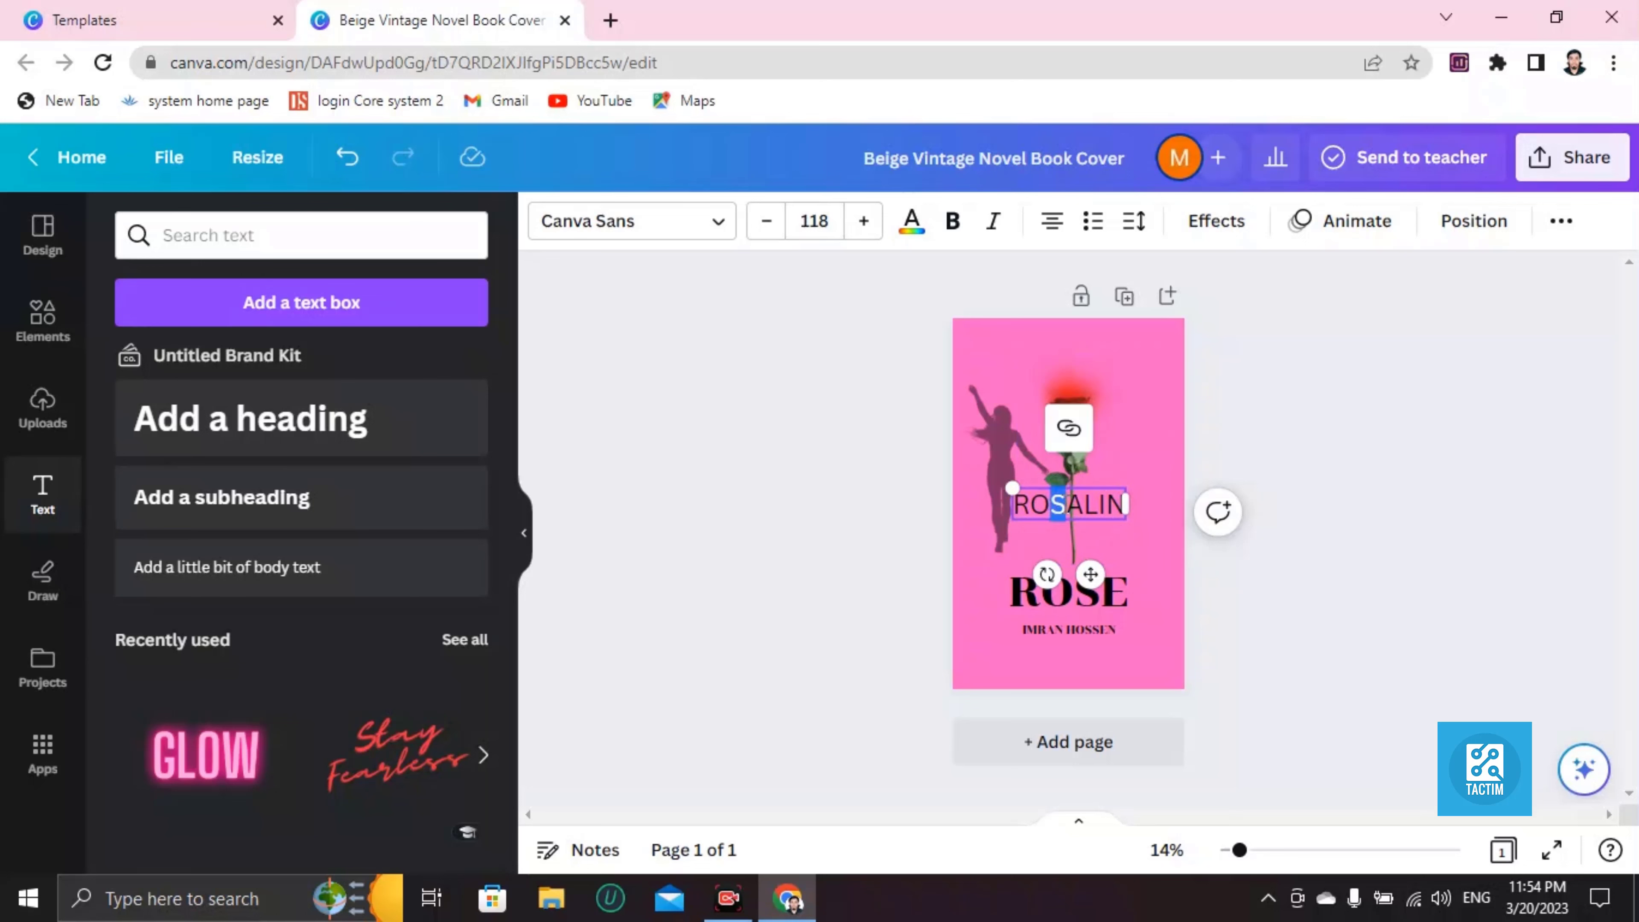
click(1089, 503)
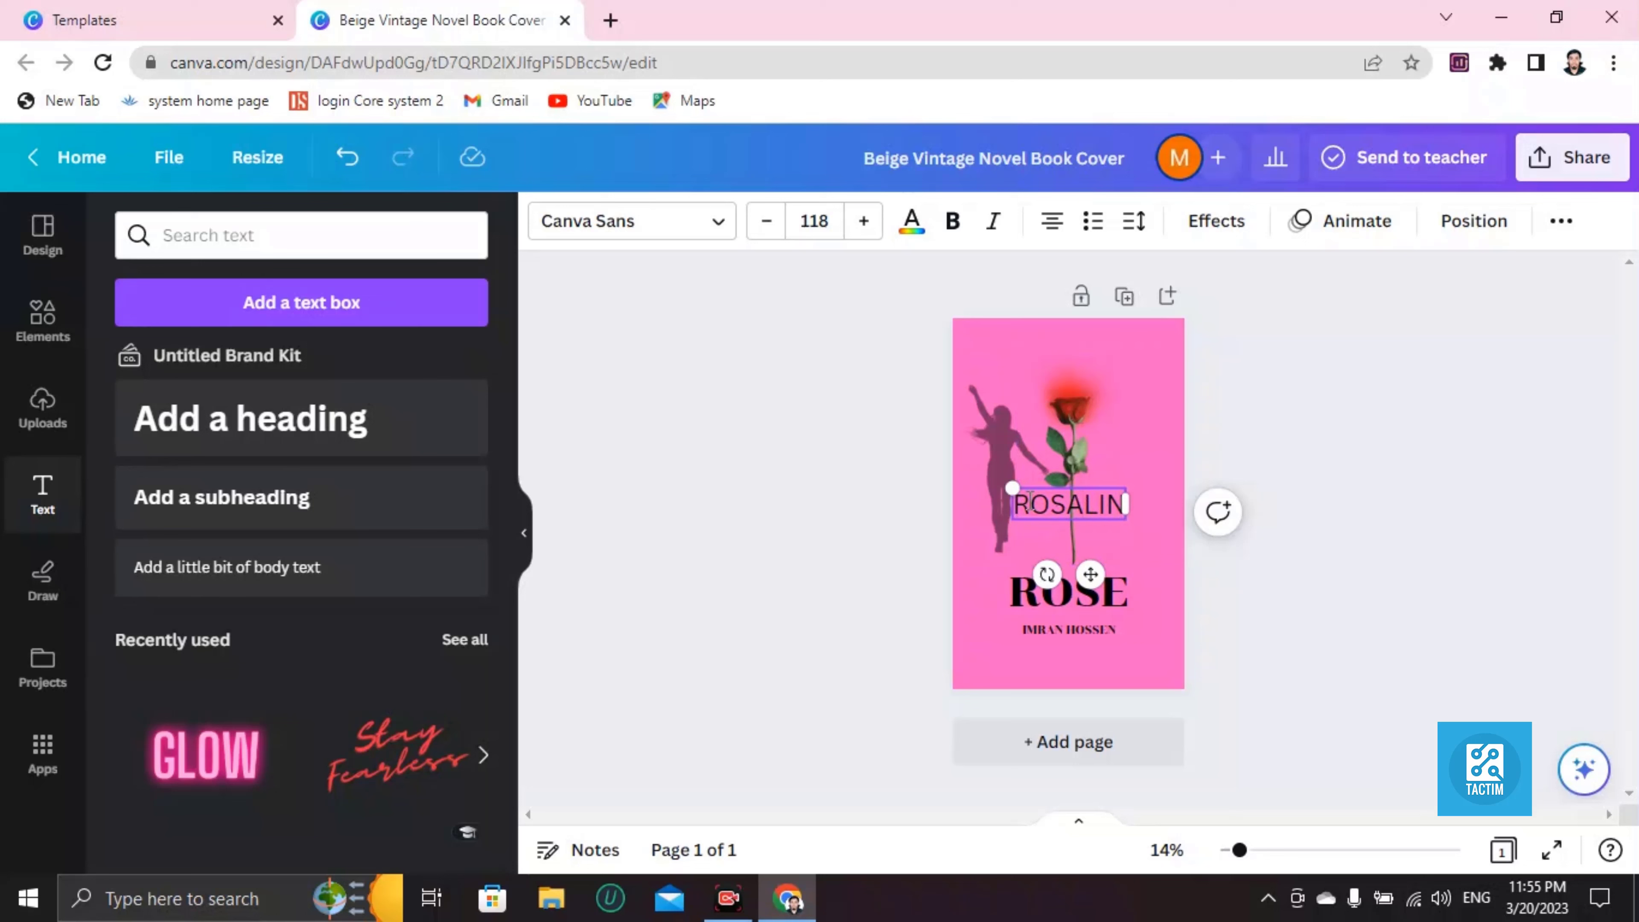
key(BackSpace)
key(BackSpace)
key(BackSpace)
key(BackSpace)
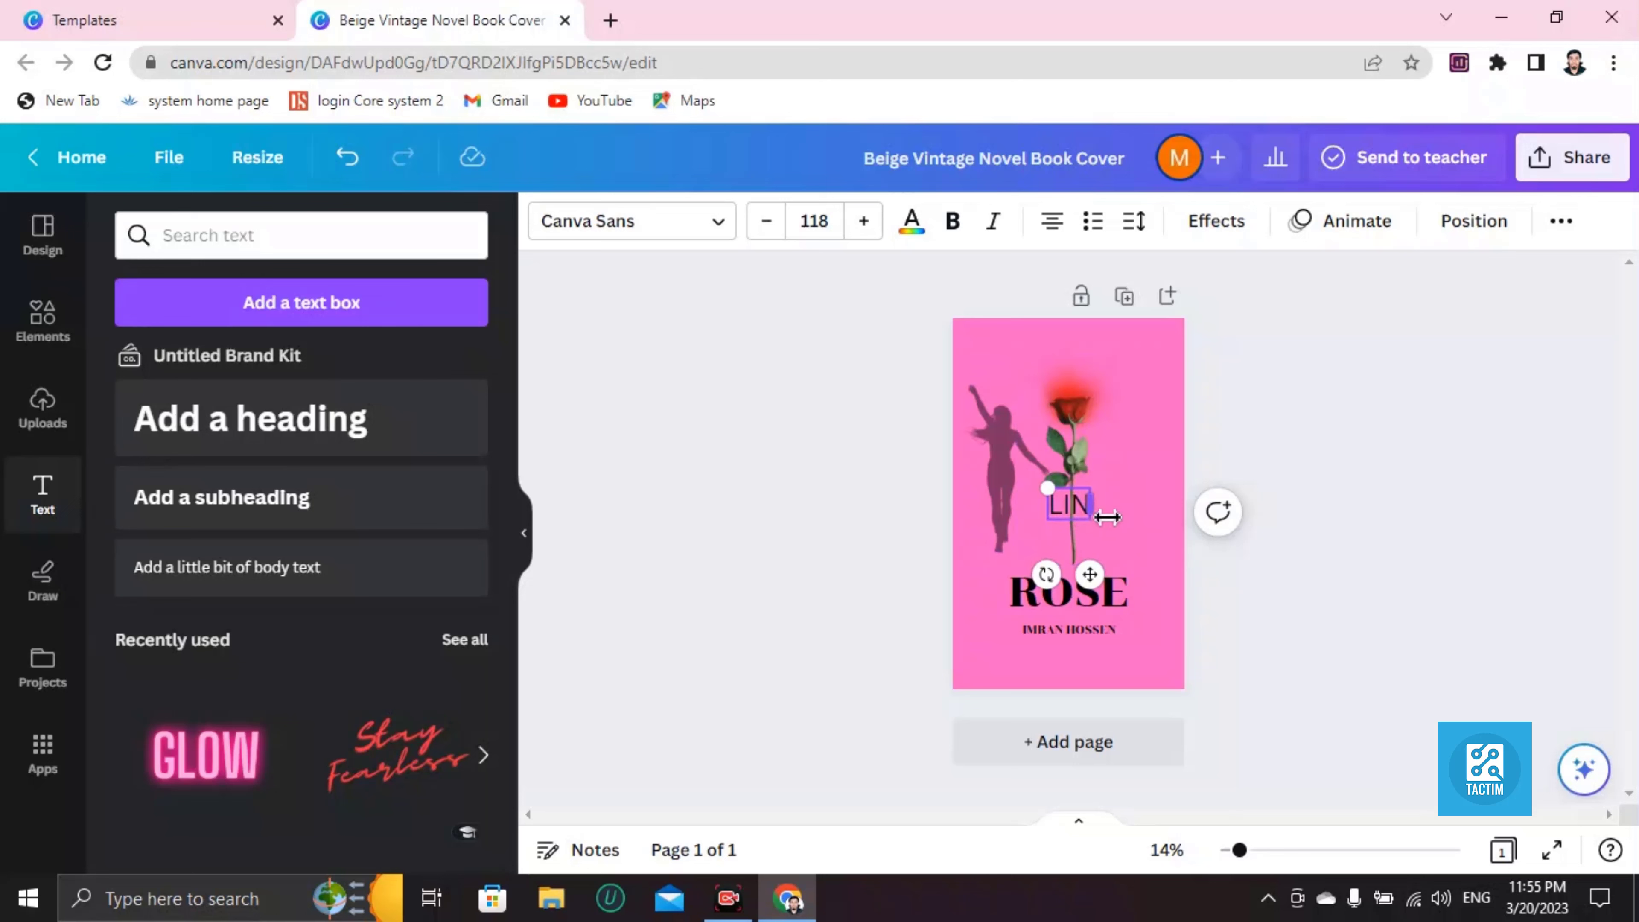
double_click(1067, 498)
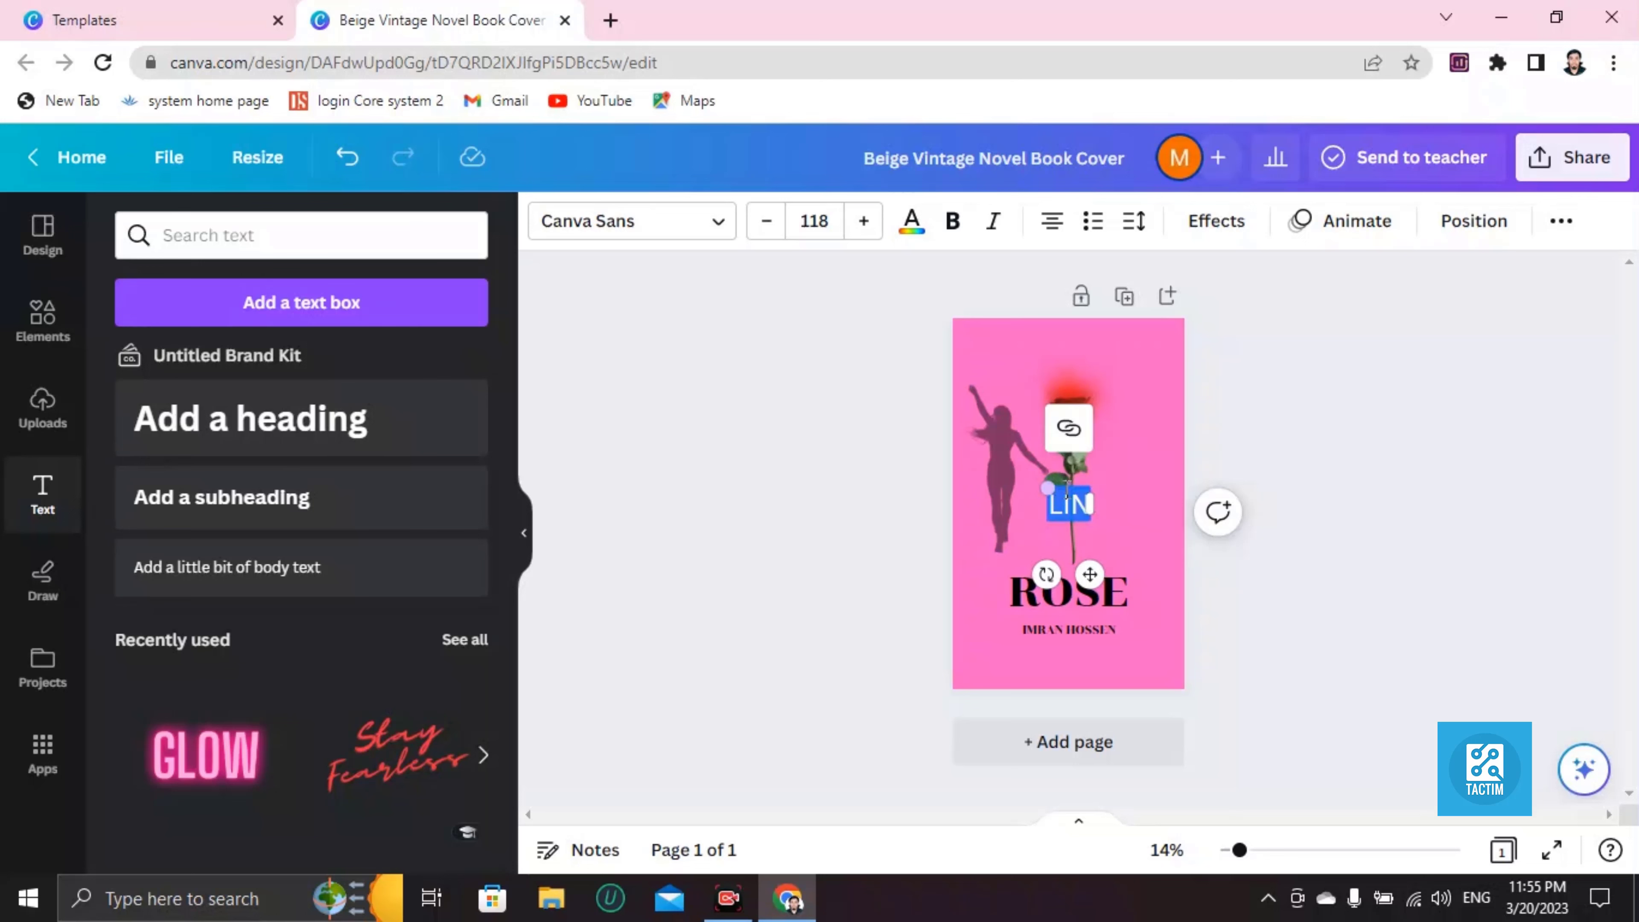
key(BackSpace)
click(1028, 549)
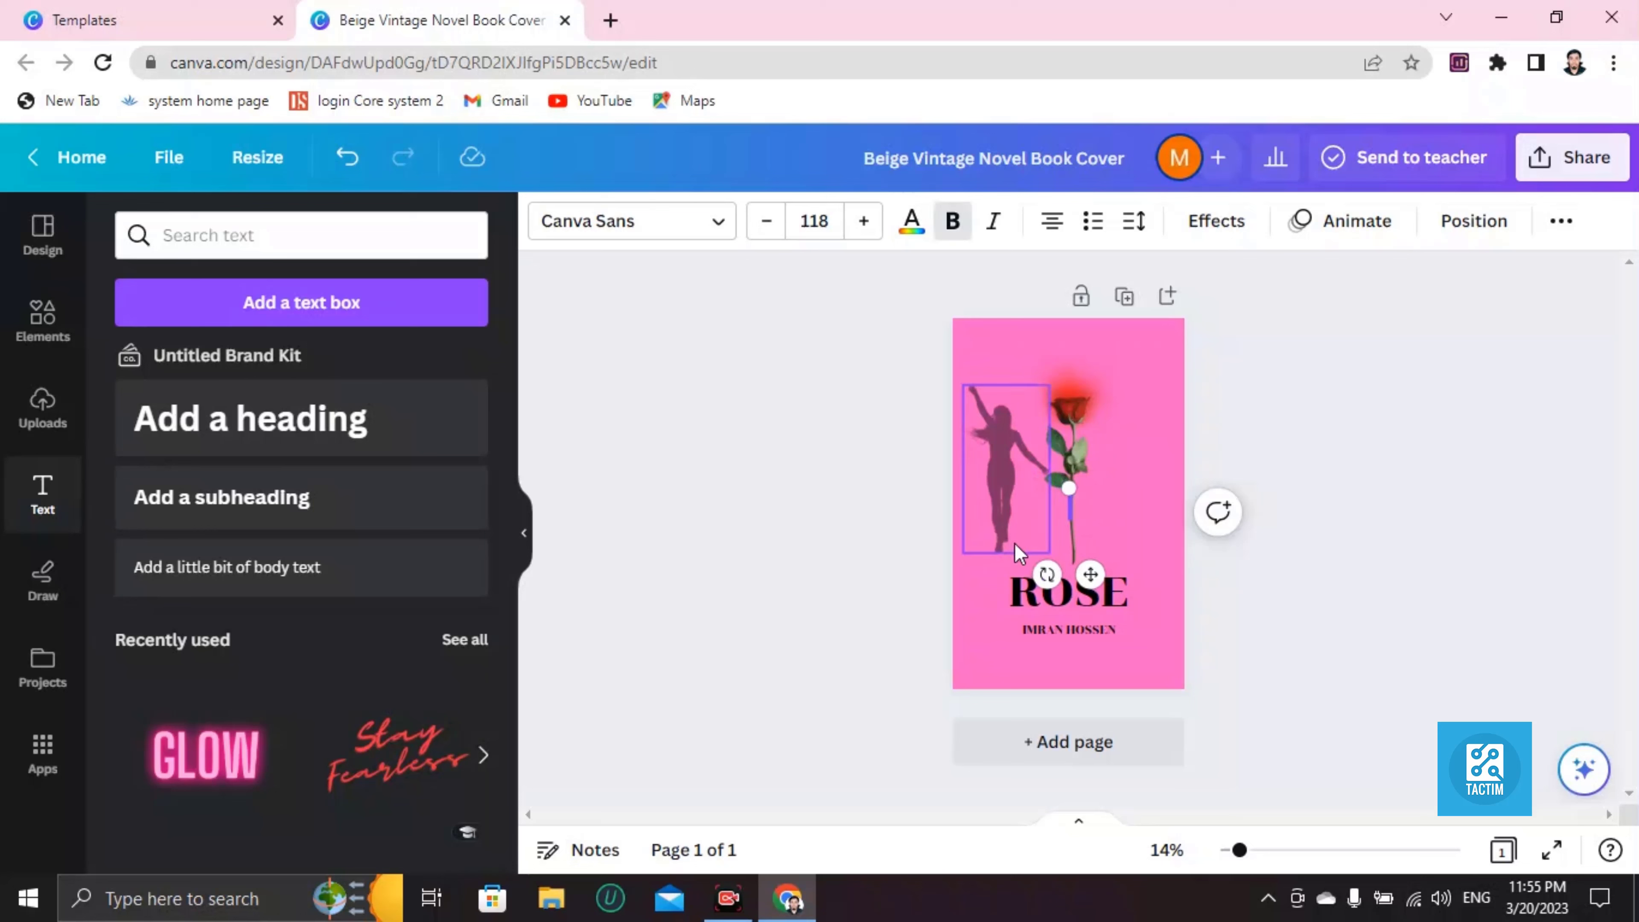
click(1091, 465)
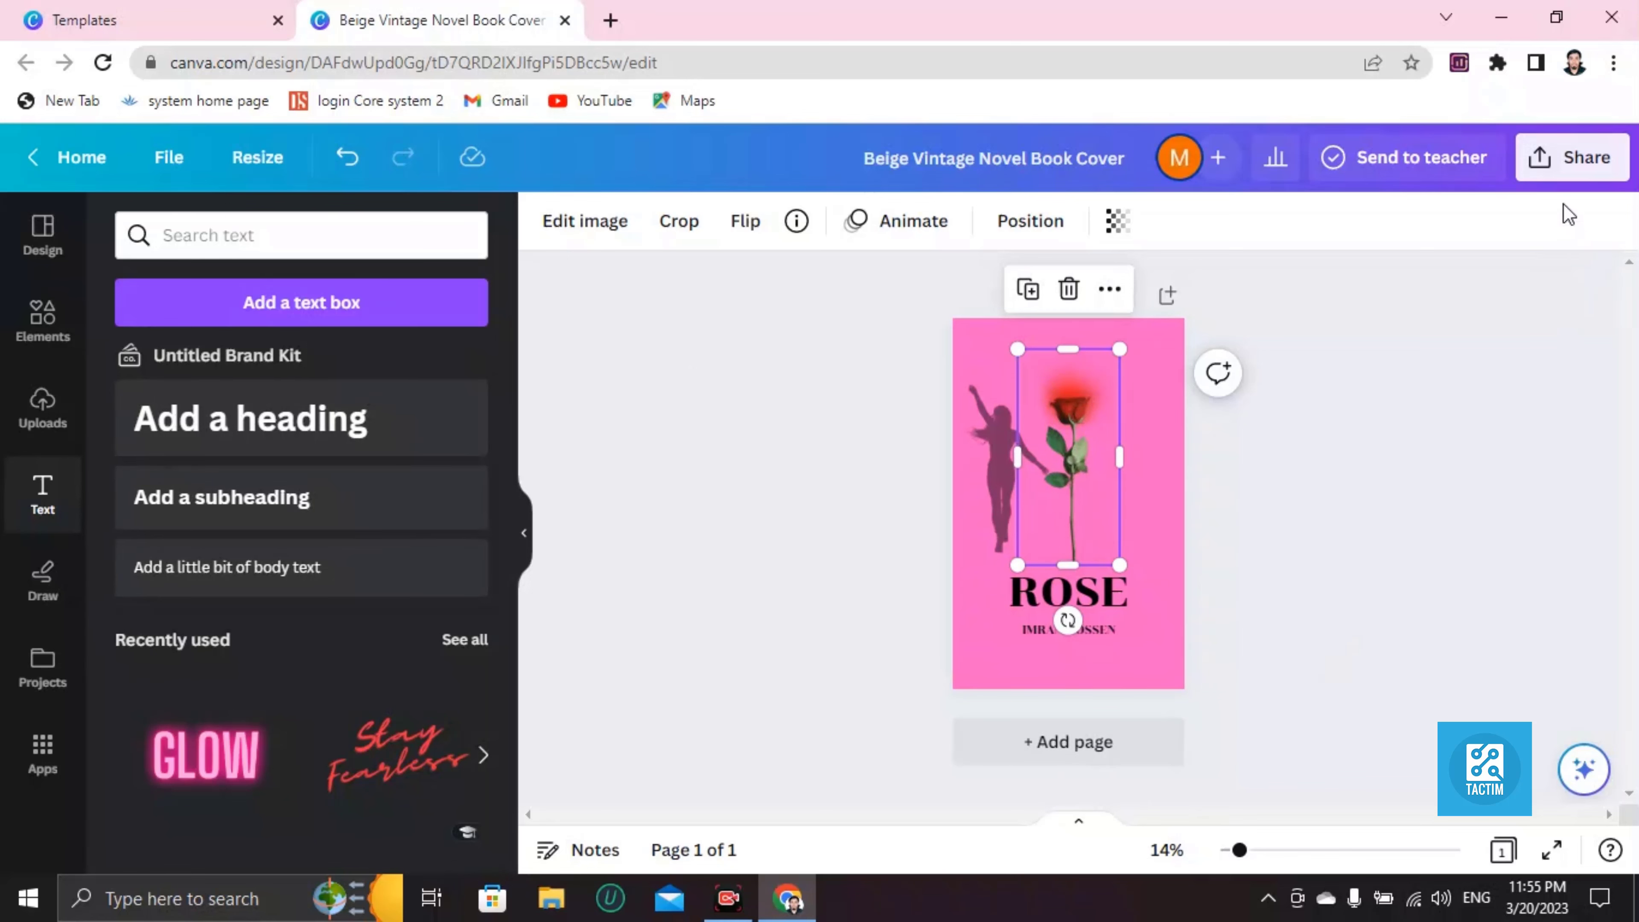
Examine the sharing and download options available for the book cover design.
click(1559, 177)
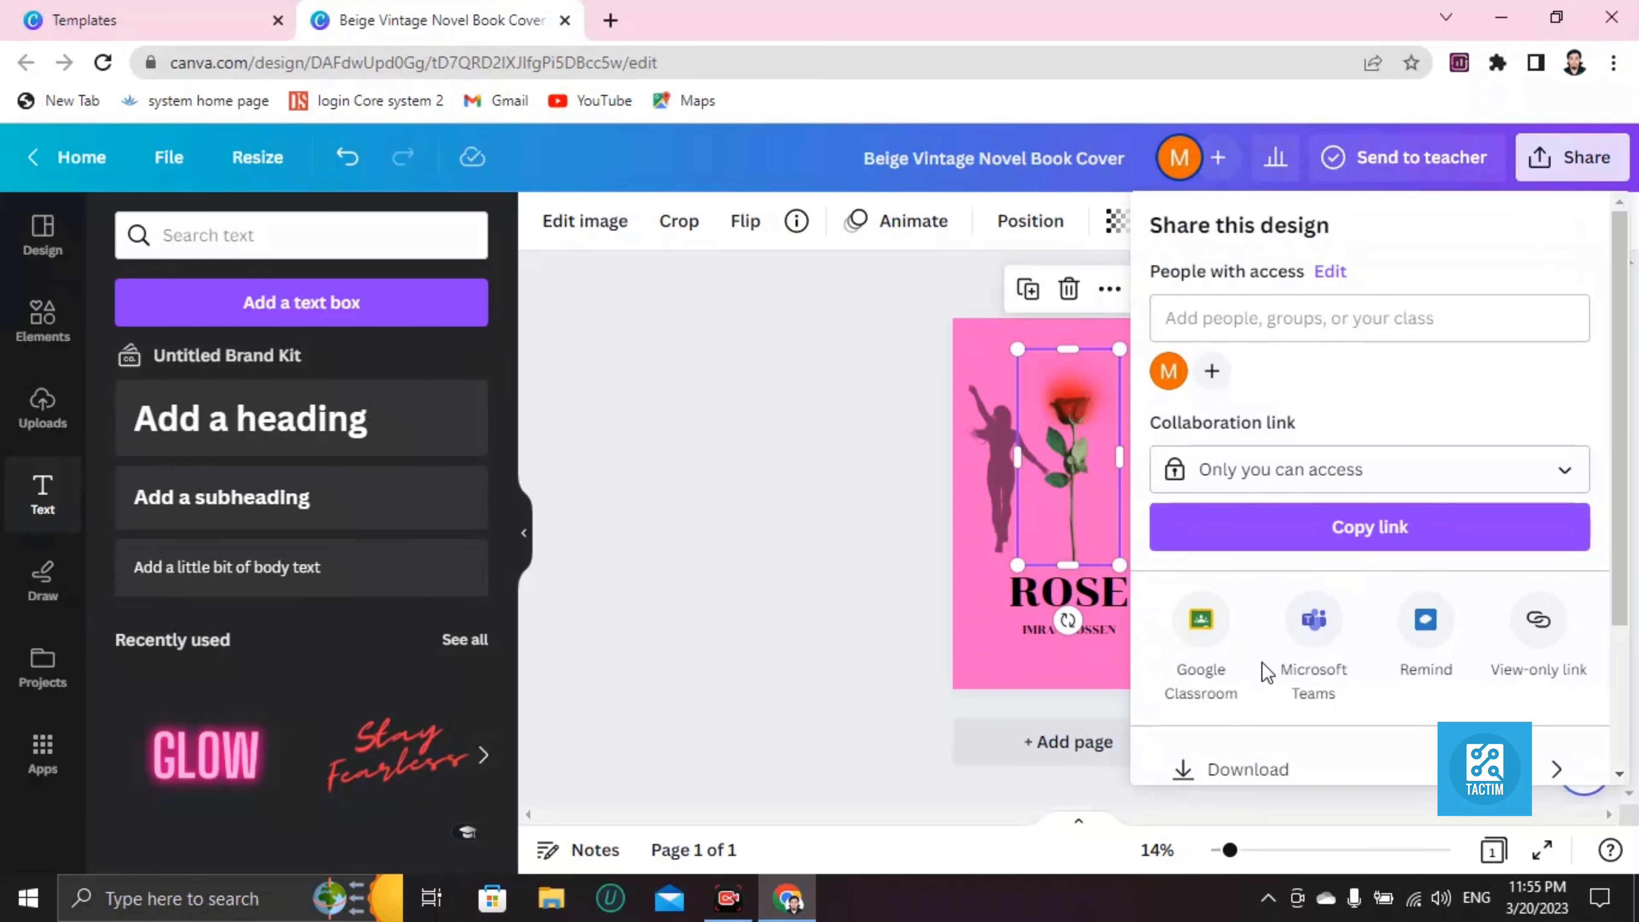
scroll(1267, 674, down, 3)
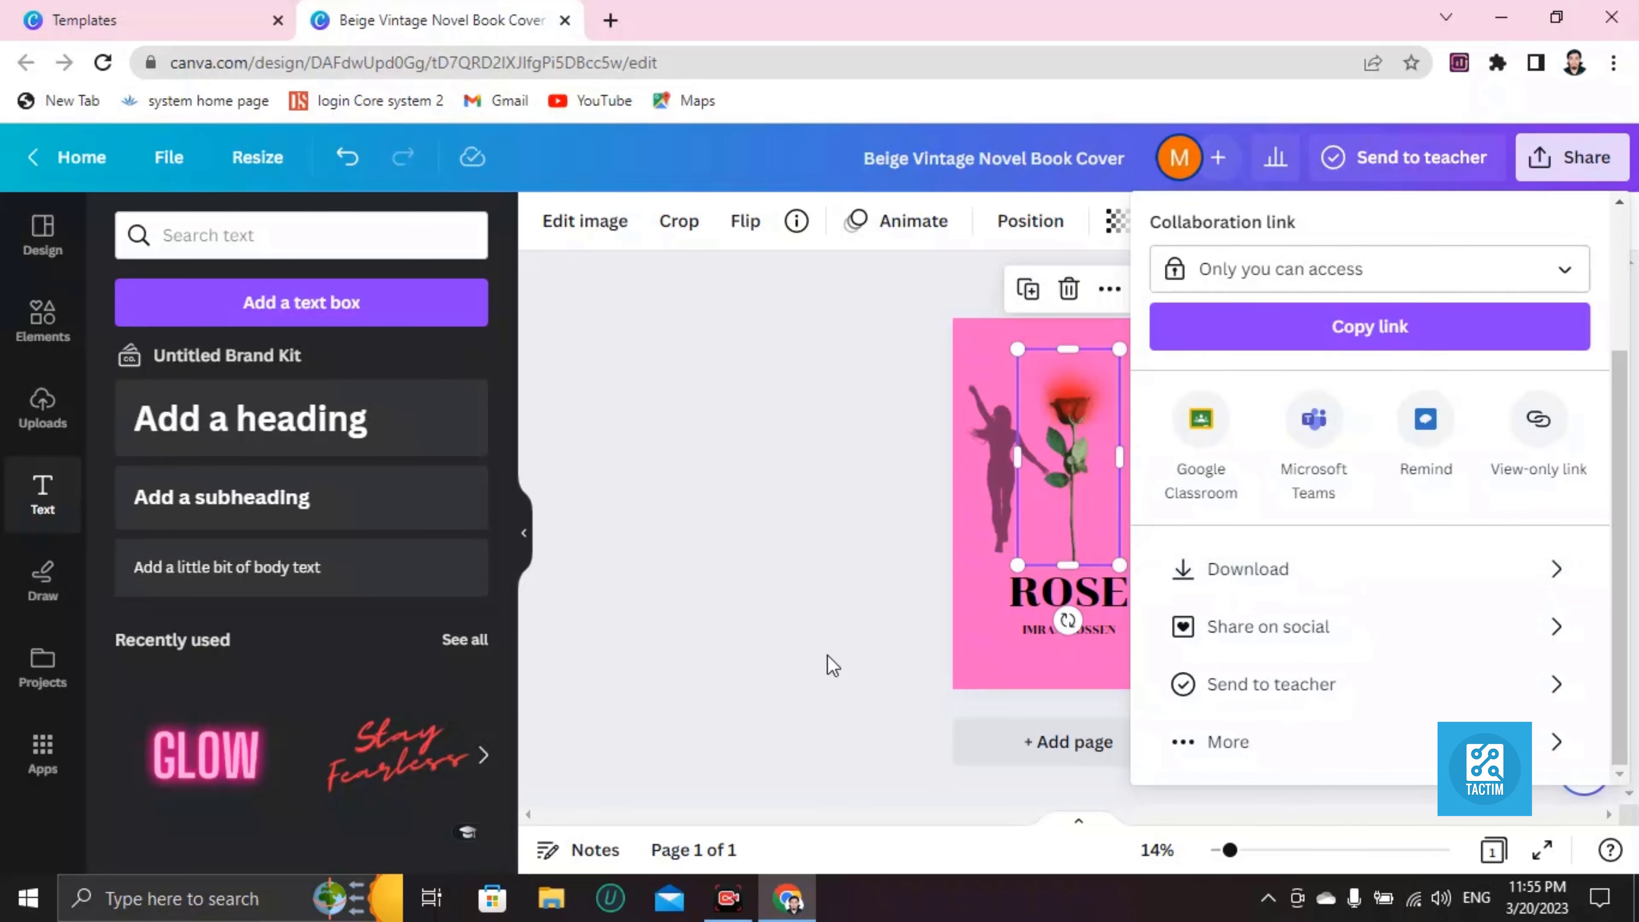
click(827, 507)
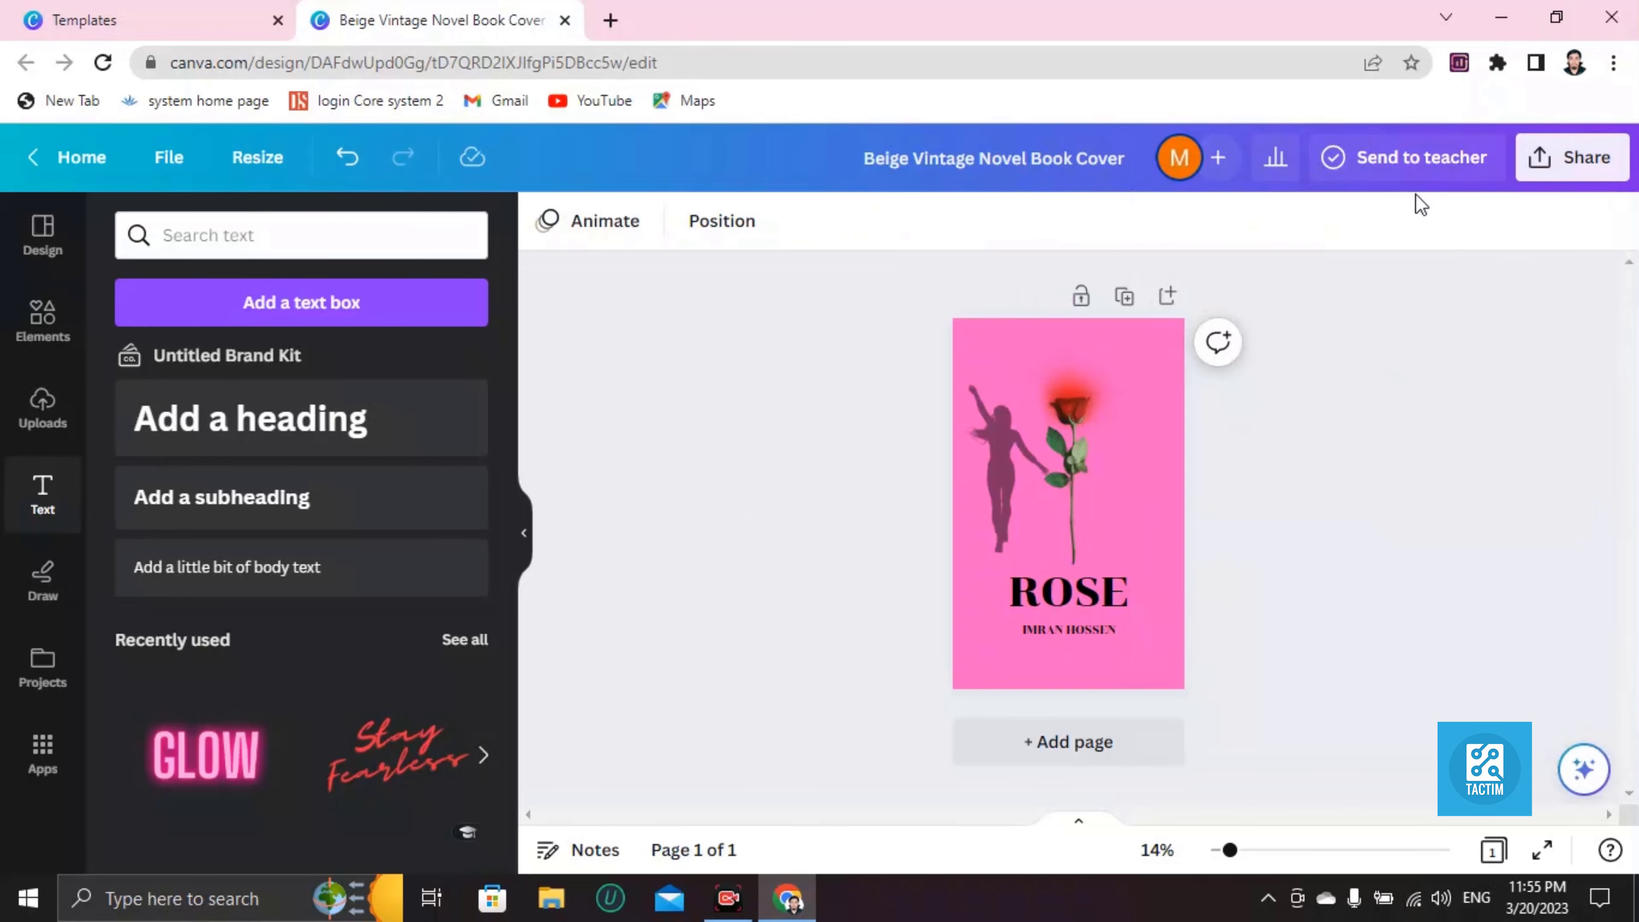
Try entering a sample recipient among the people with access to the design, and discard the entry.
click(1552, 167)
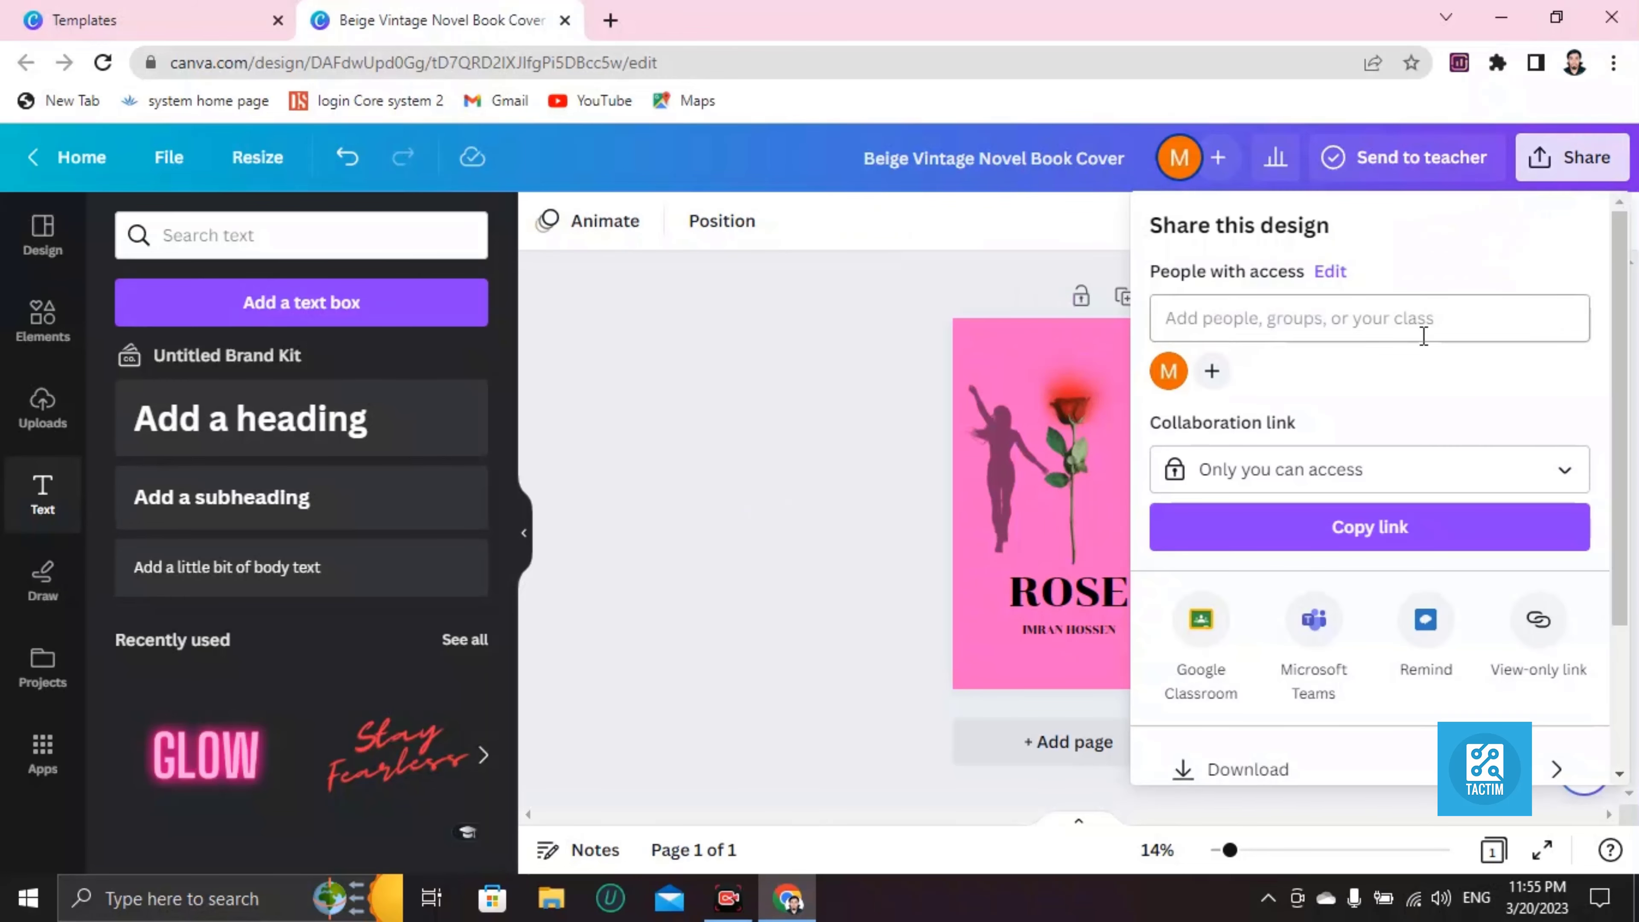
click(1323, 316)
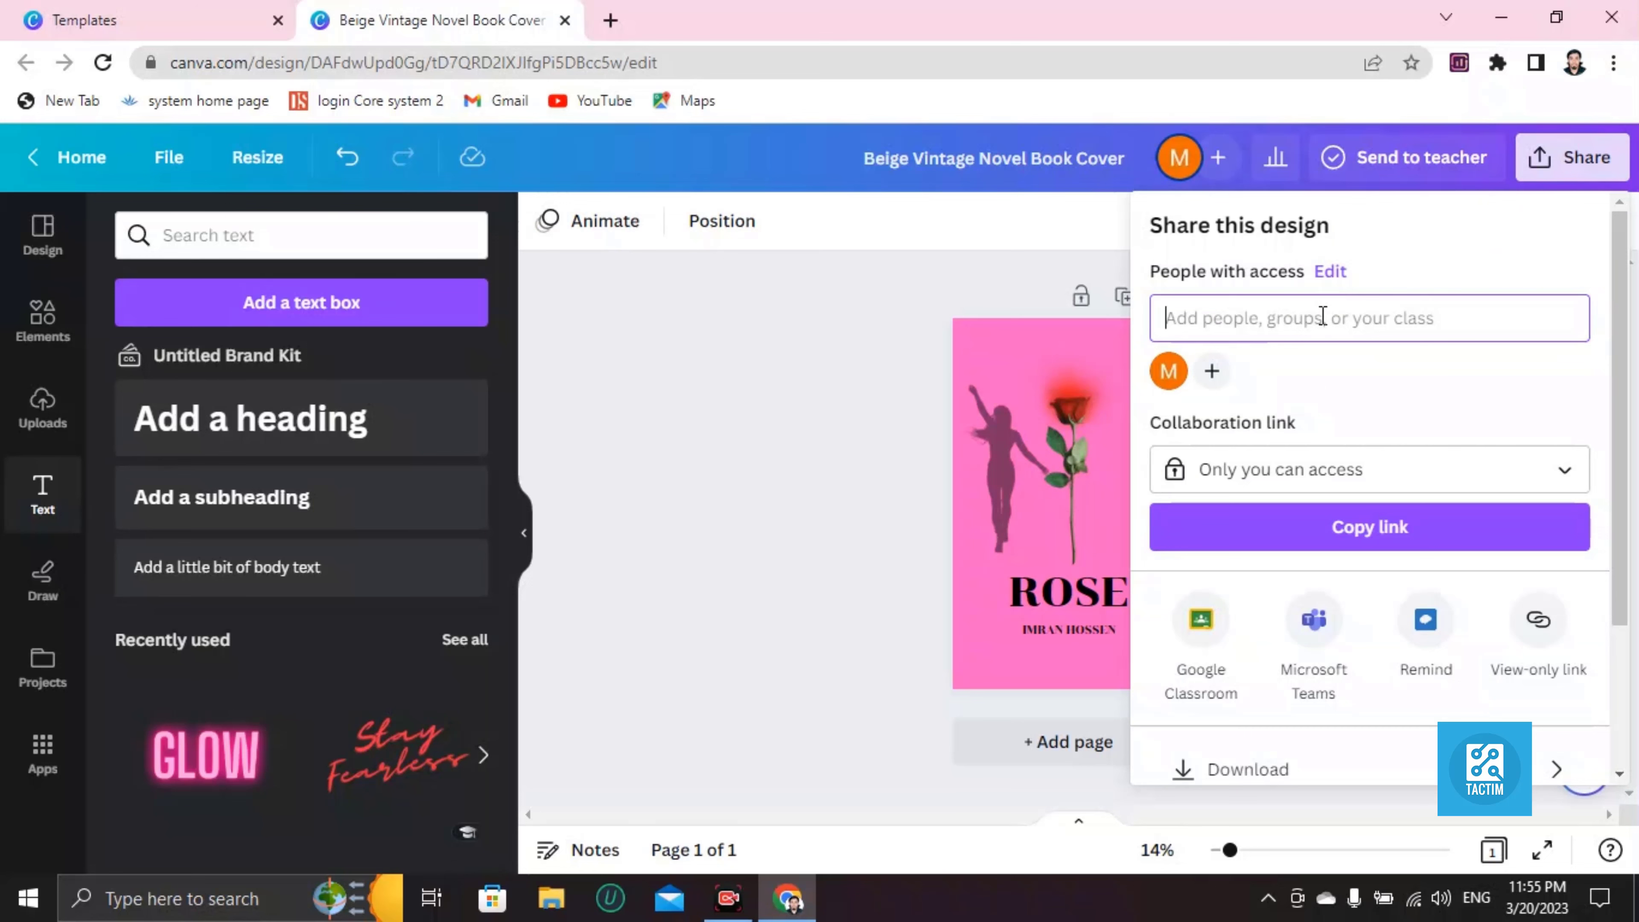
text(IMRASJDNQNQWND)
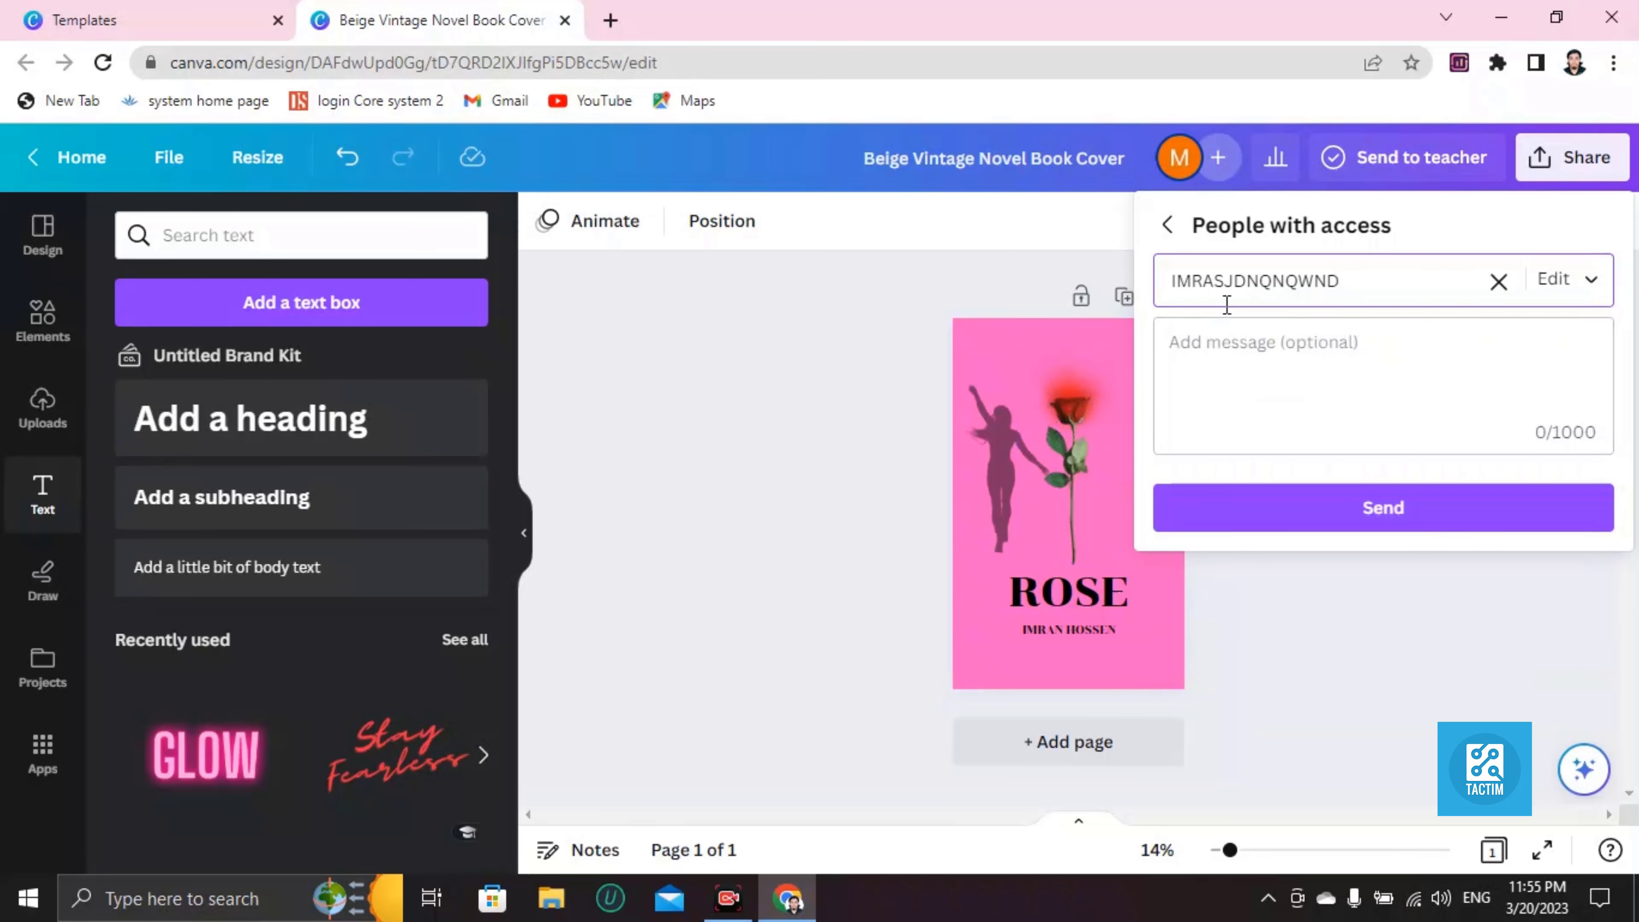
click(1498, 282)
click(847, 383)
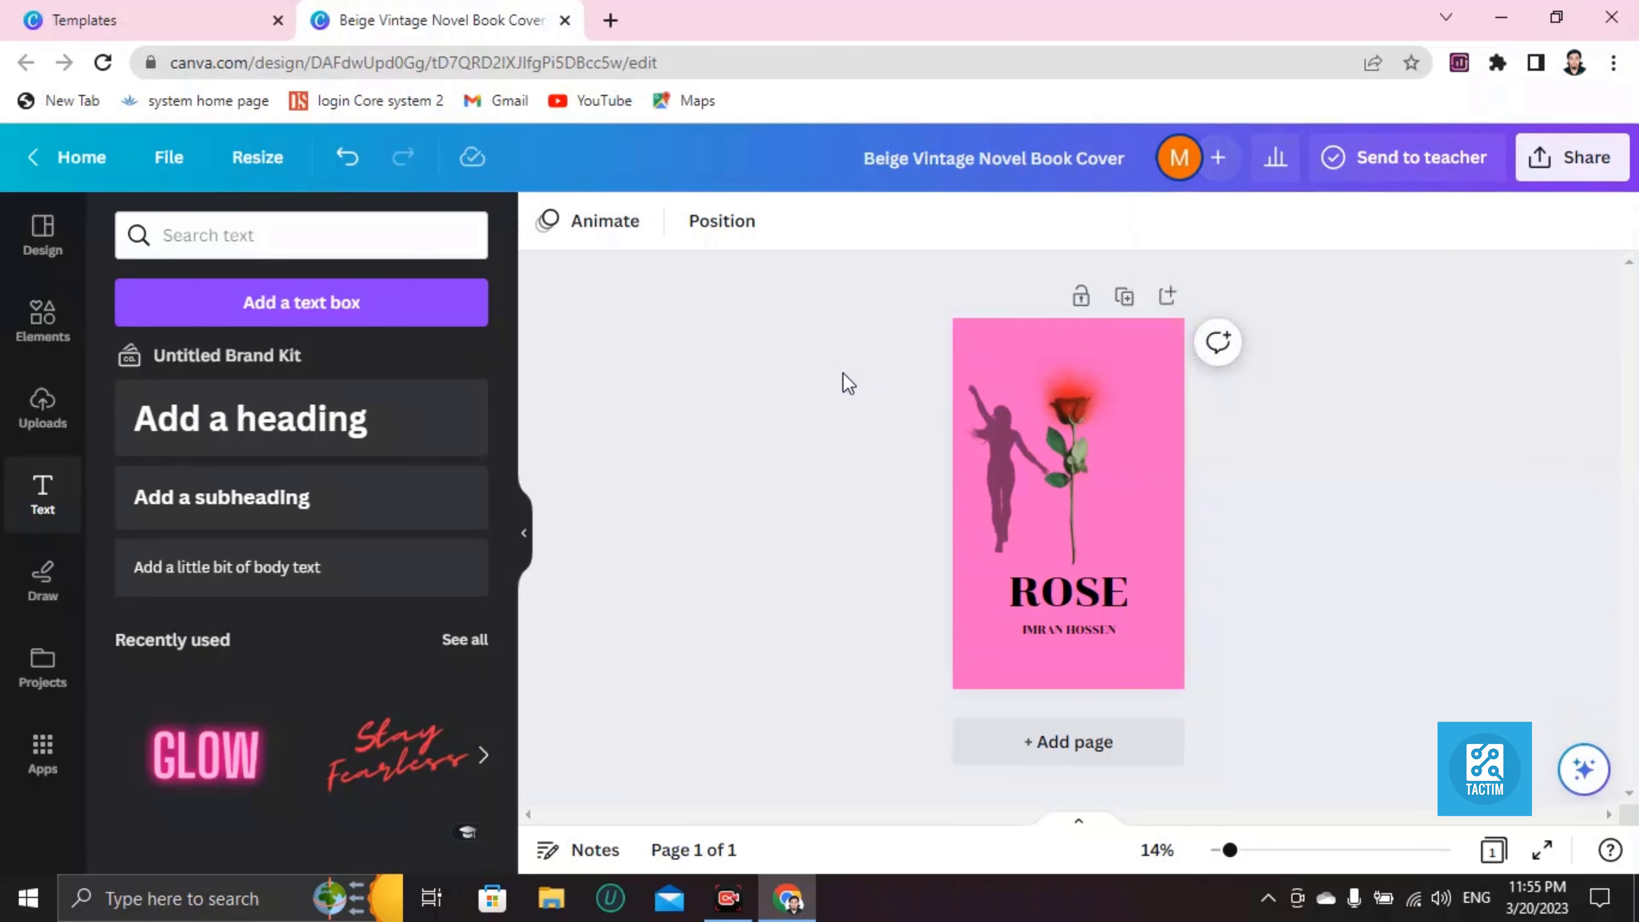